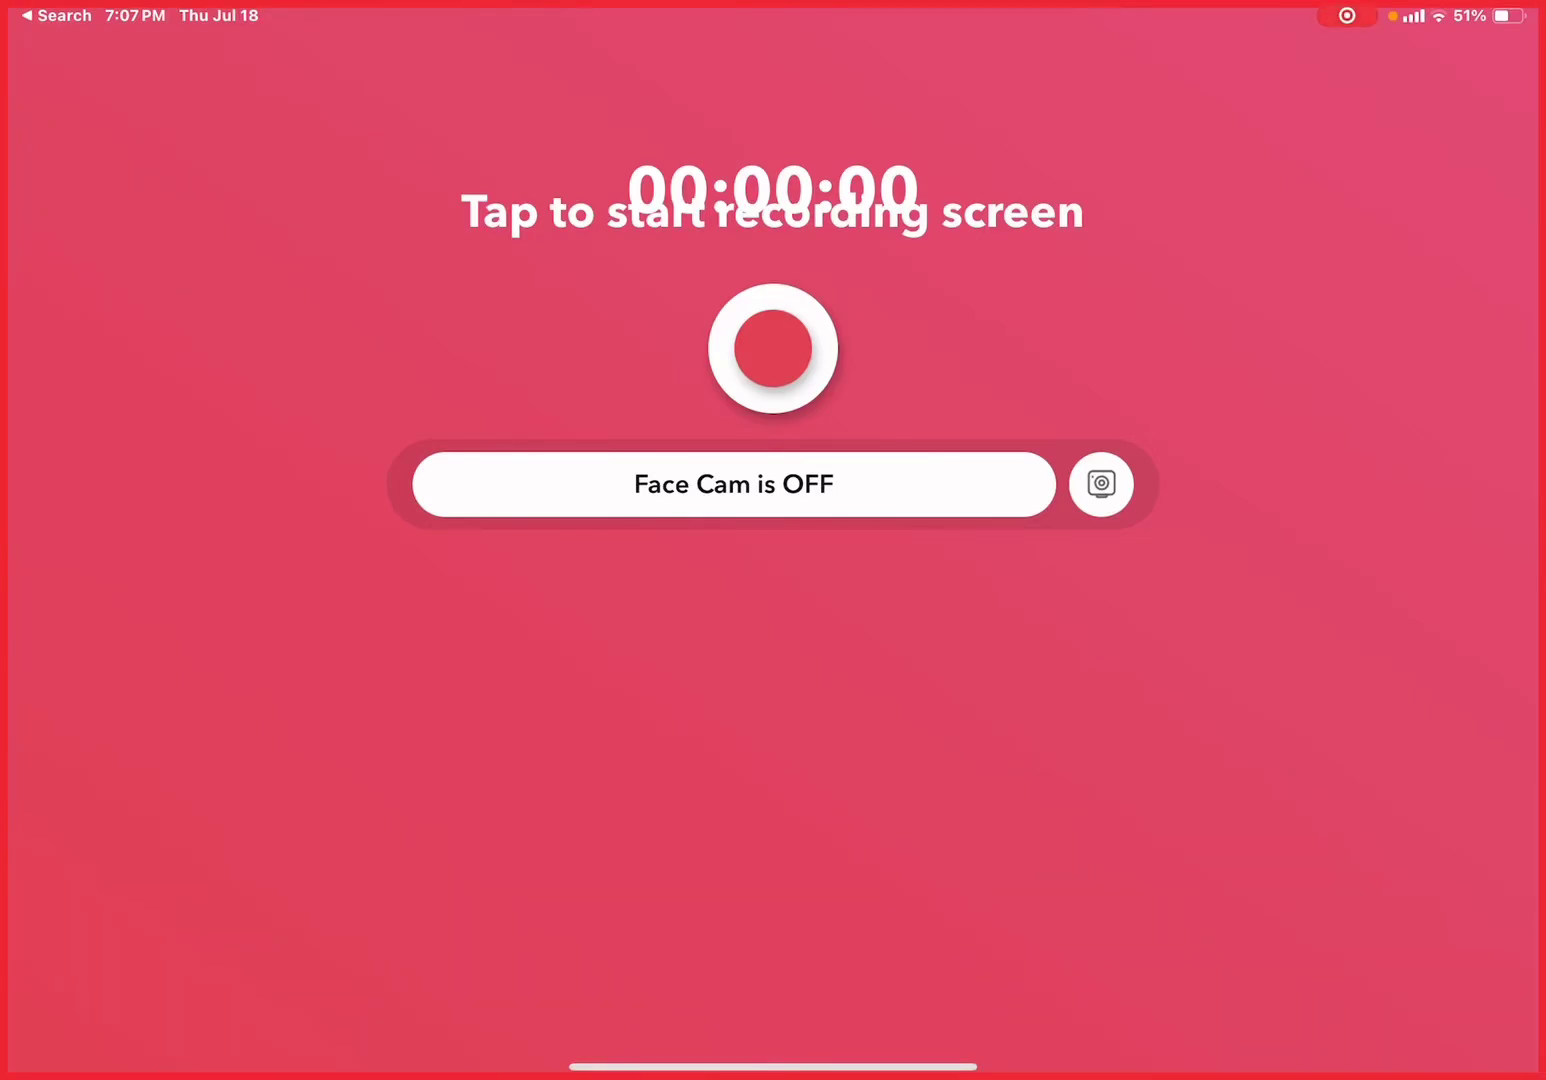
Step: Swipe up from the Record it! recorder to bring up the iPad app switcher
left_click_drag(773, 1067, 773, 604)
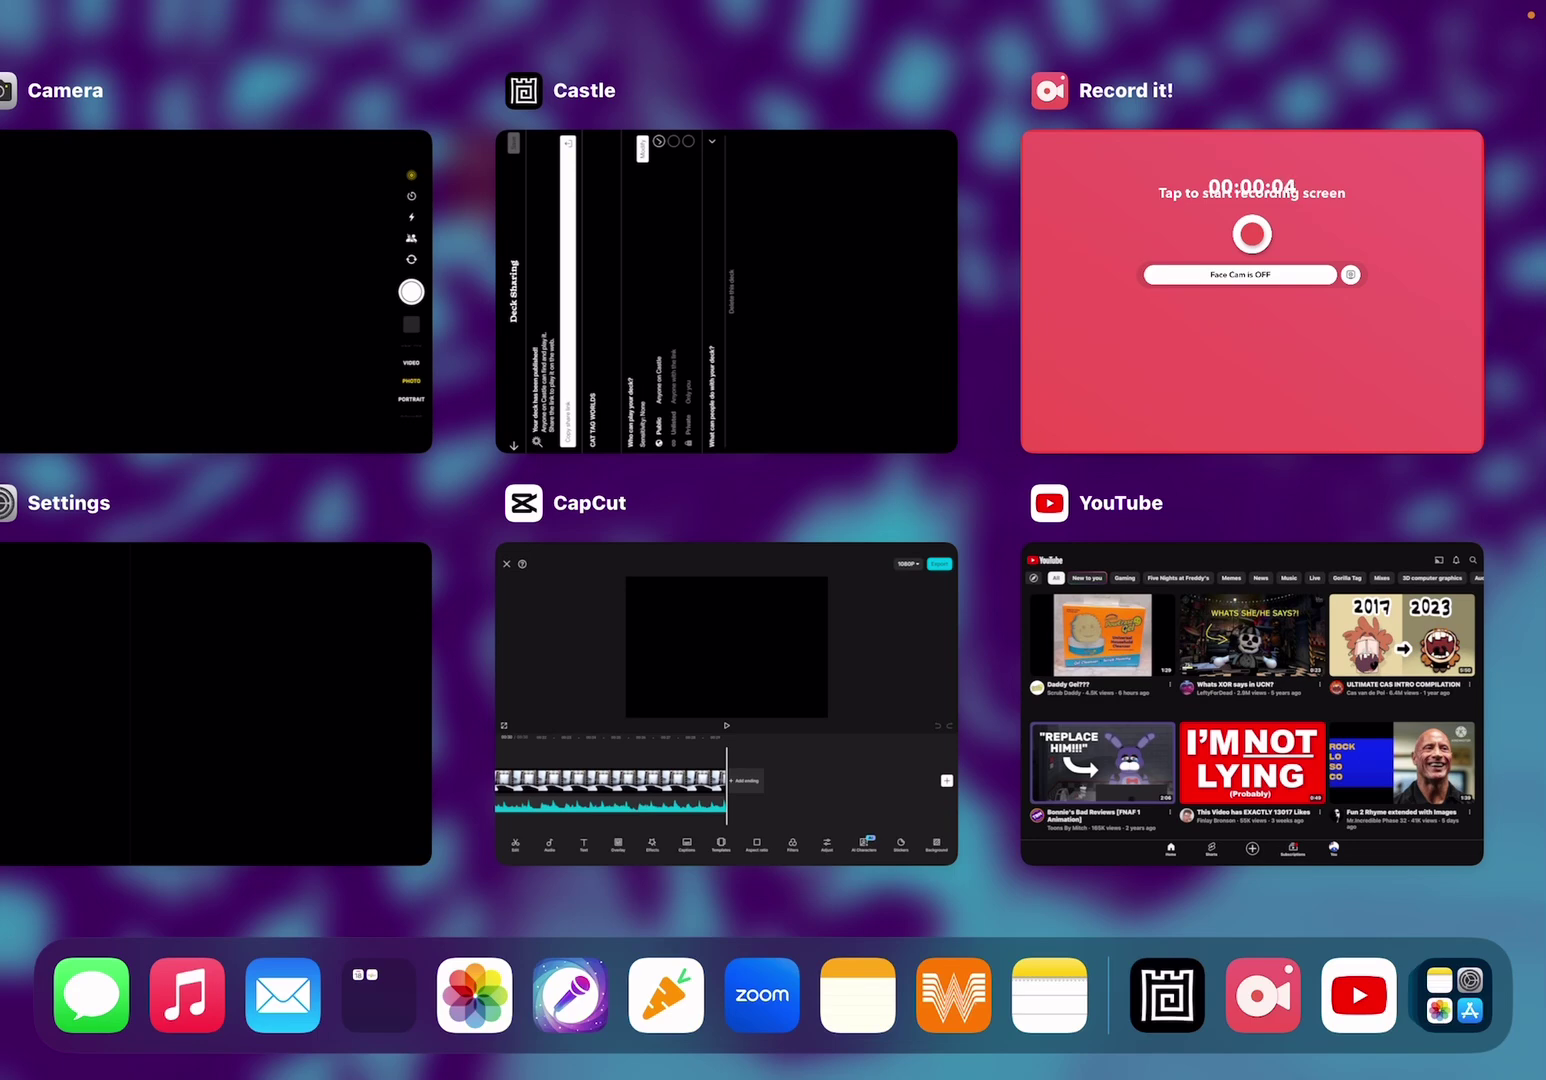
Step: Switch to Castle, return from Deck Sharing to the deck, and open a level card in the editor
left_click(726, 291)
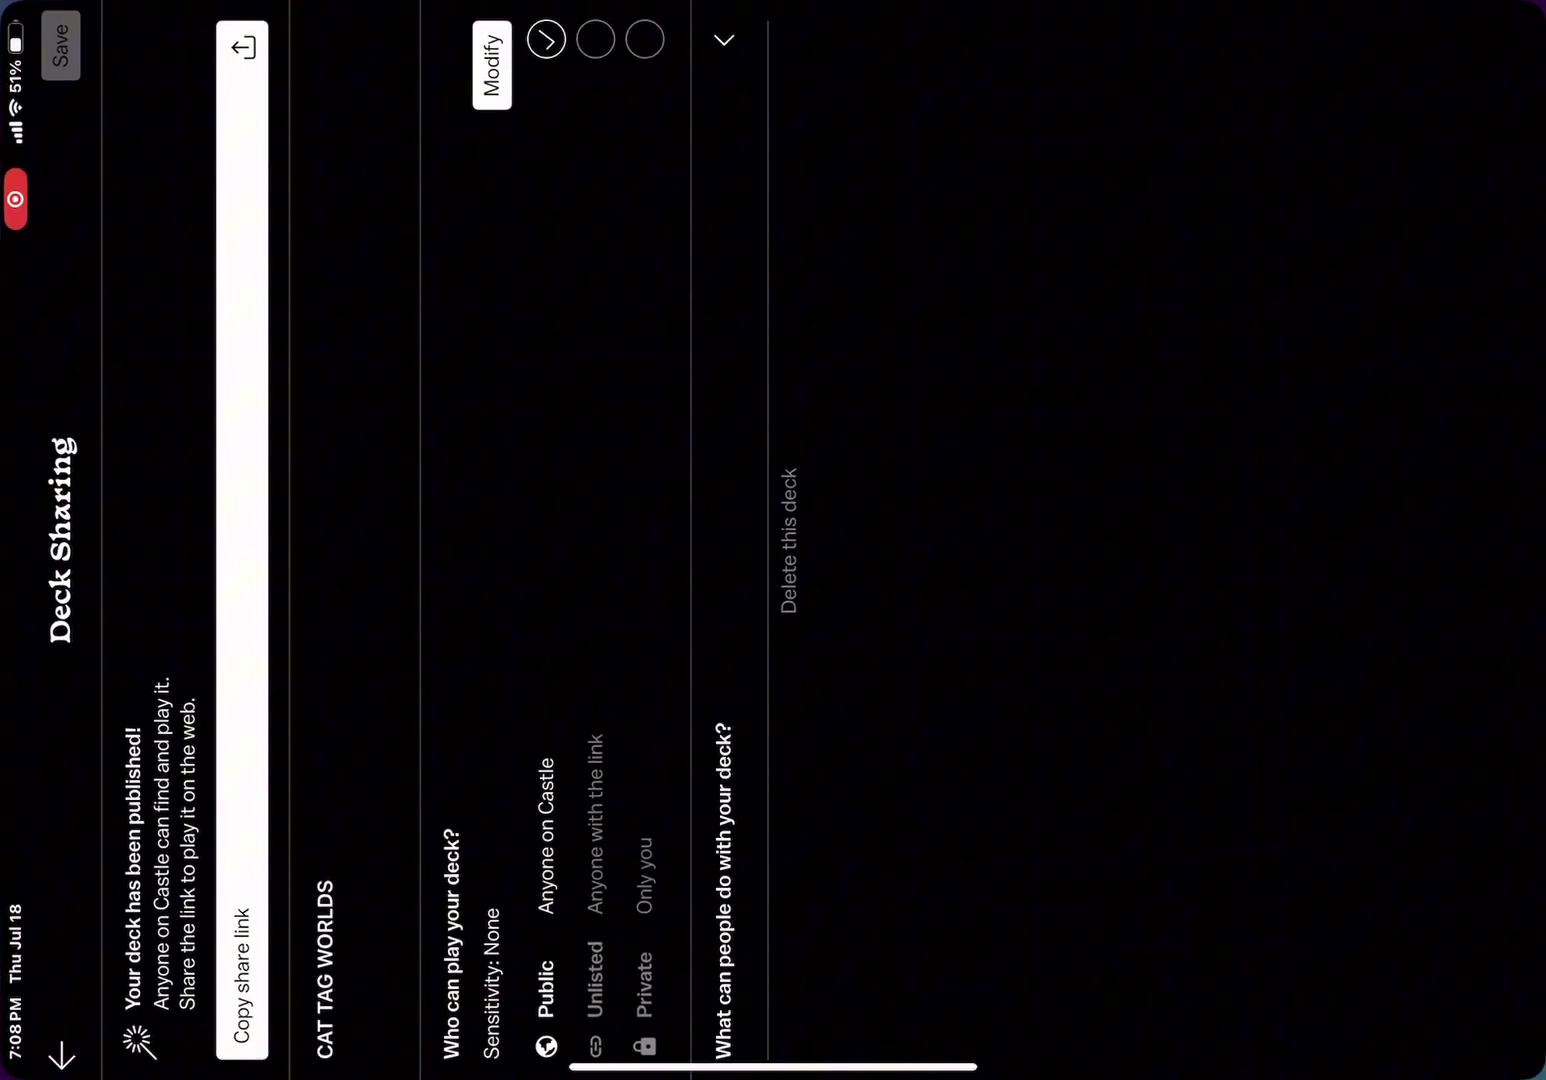
left_click(413, 44)
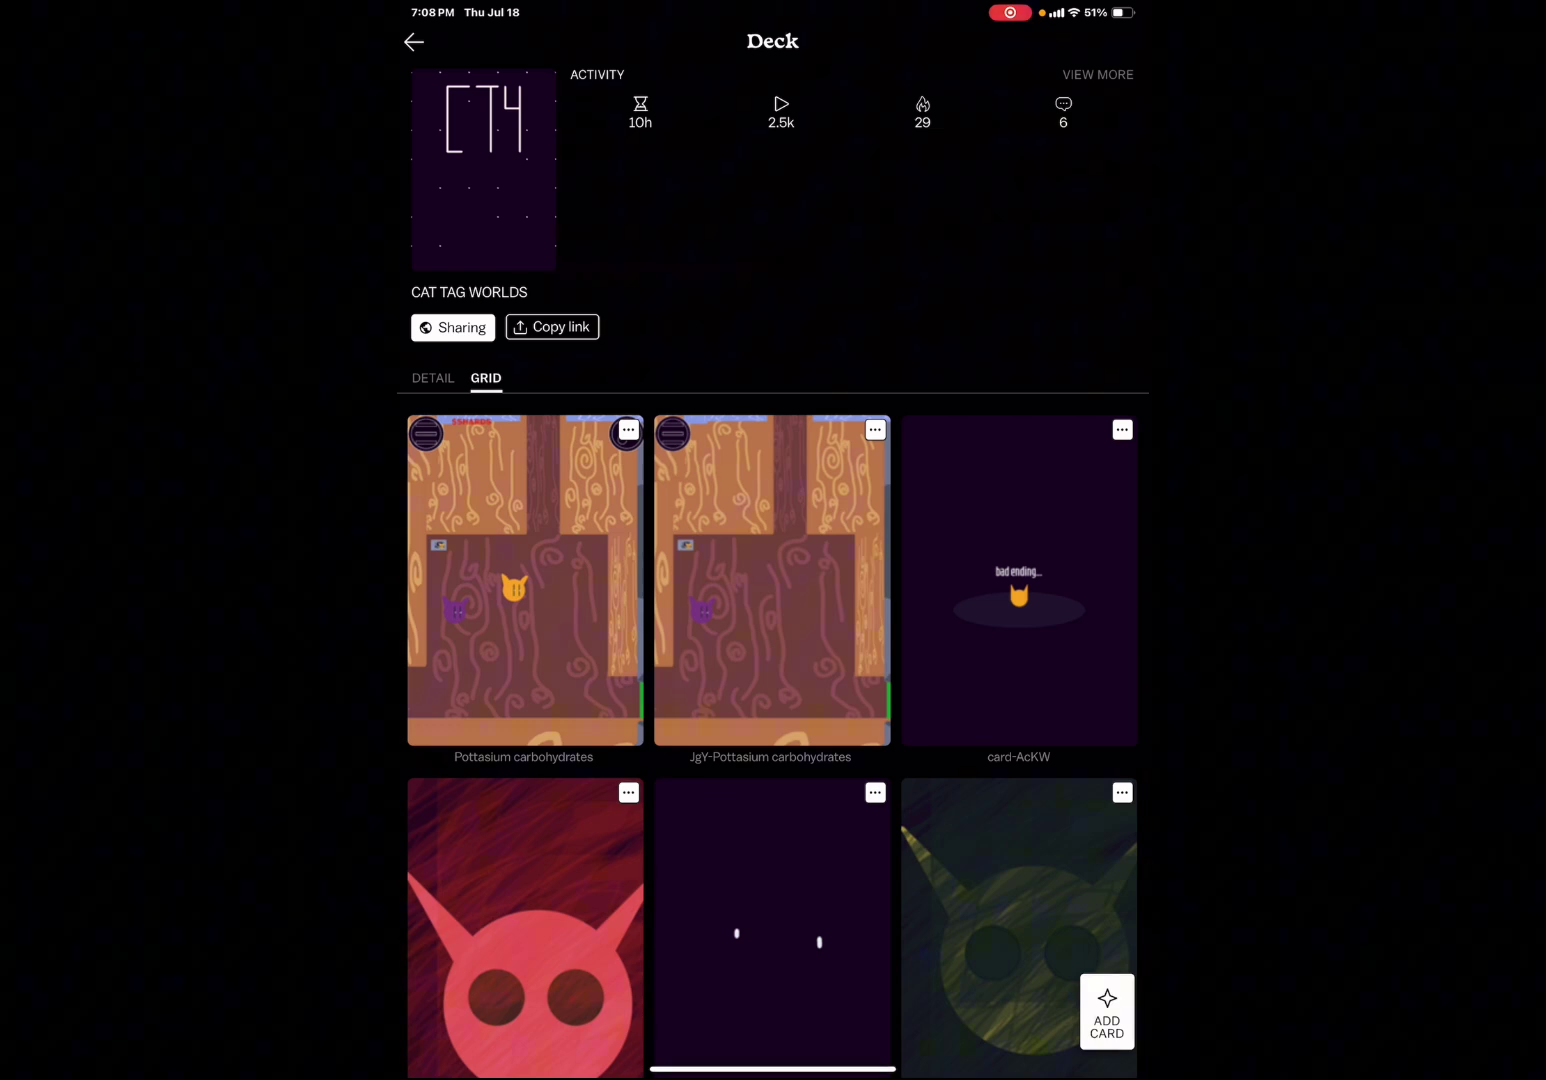
left_click(772, 580)
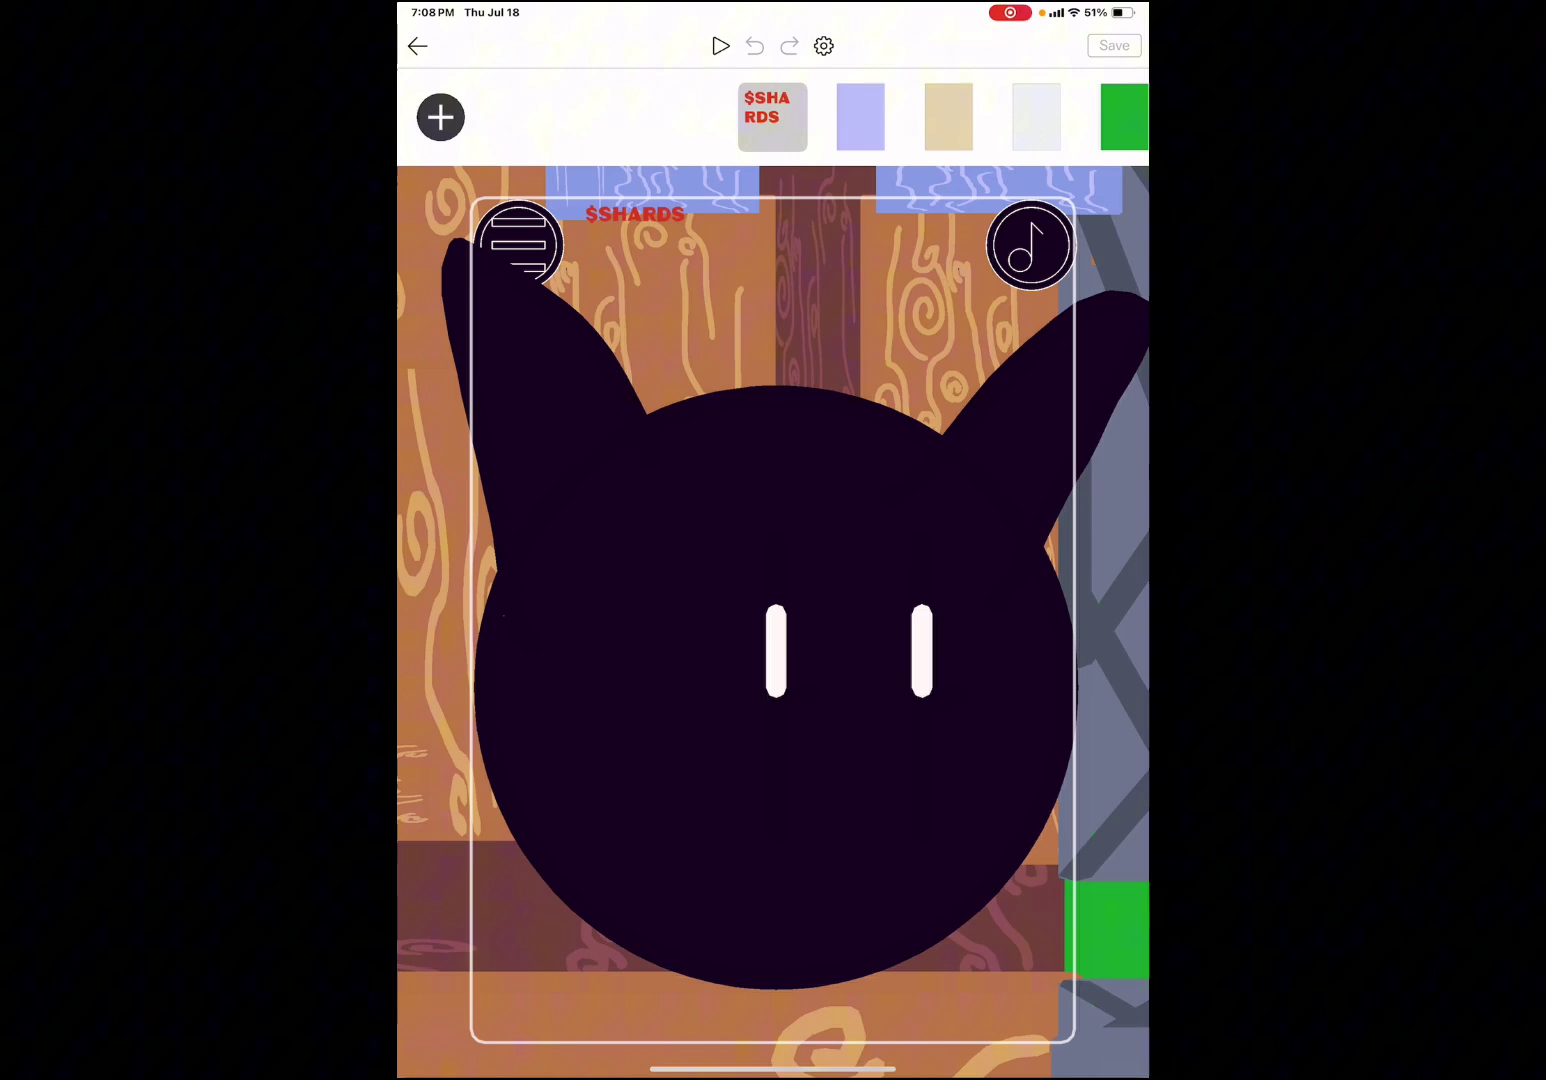
scroll(773, 618, "down", 5)
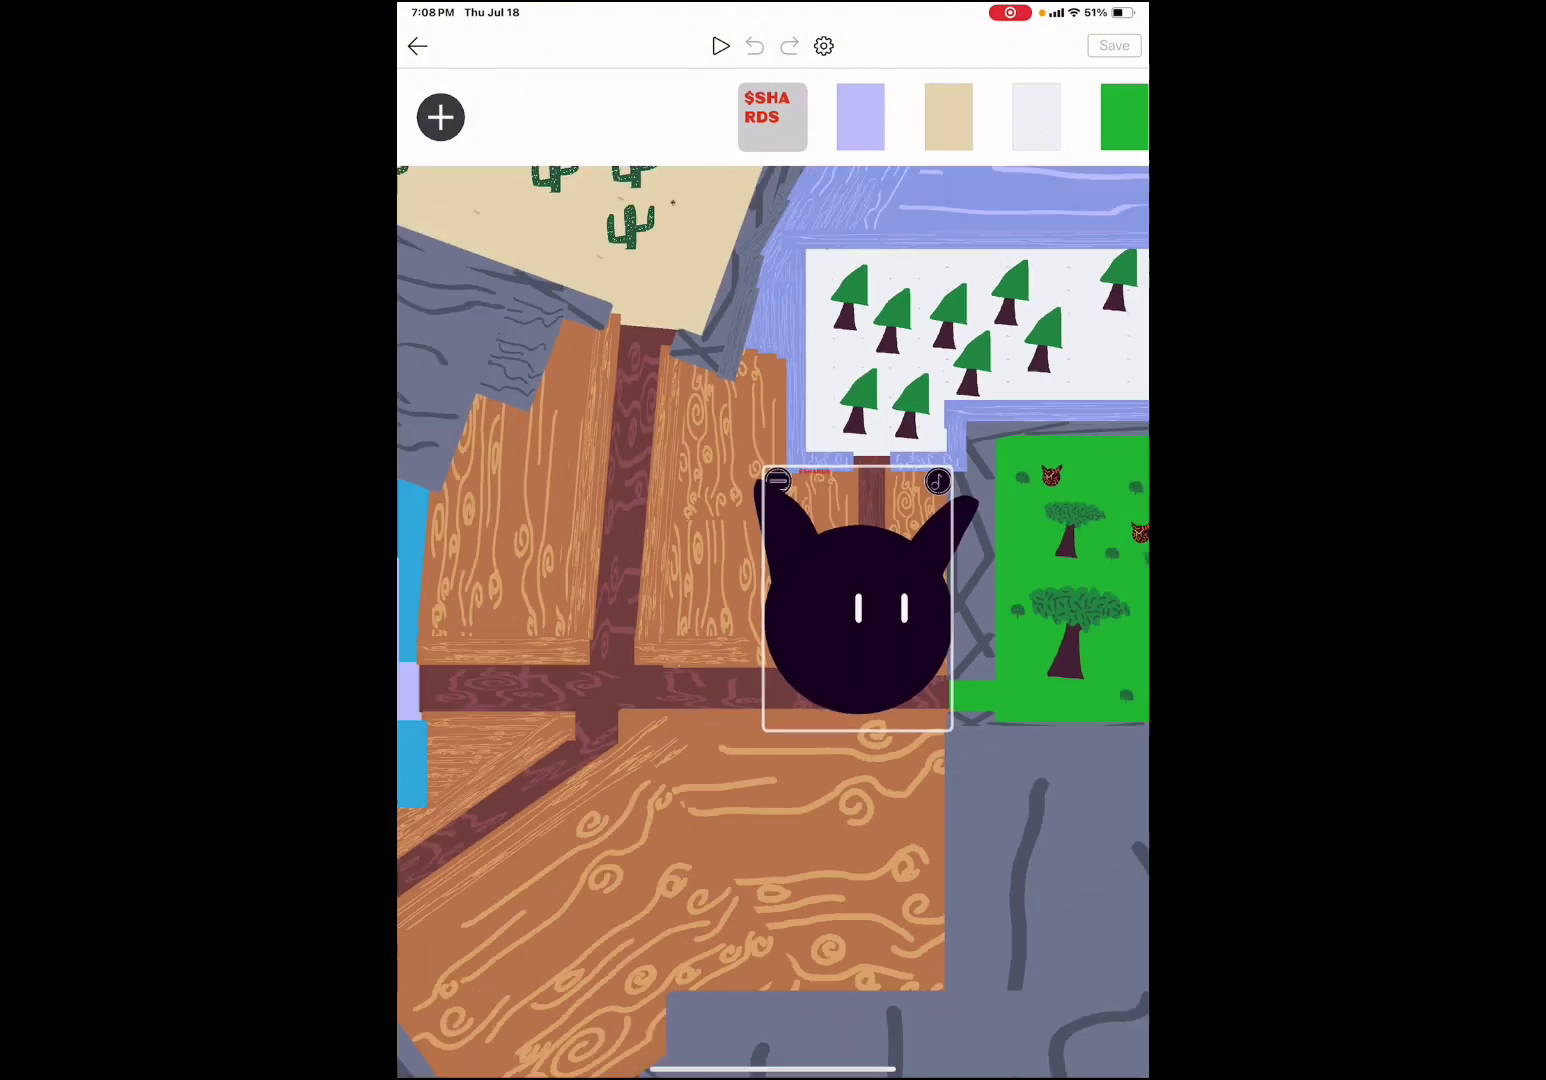
left_click_drag(845, 604, 761, 562)
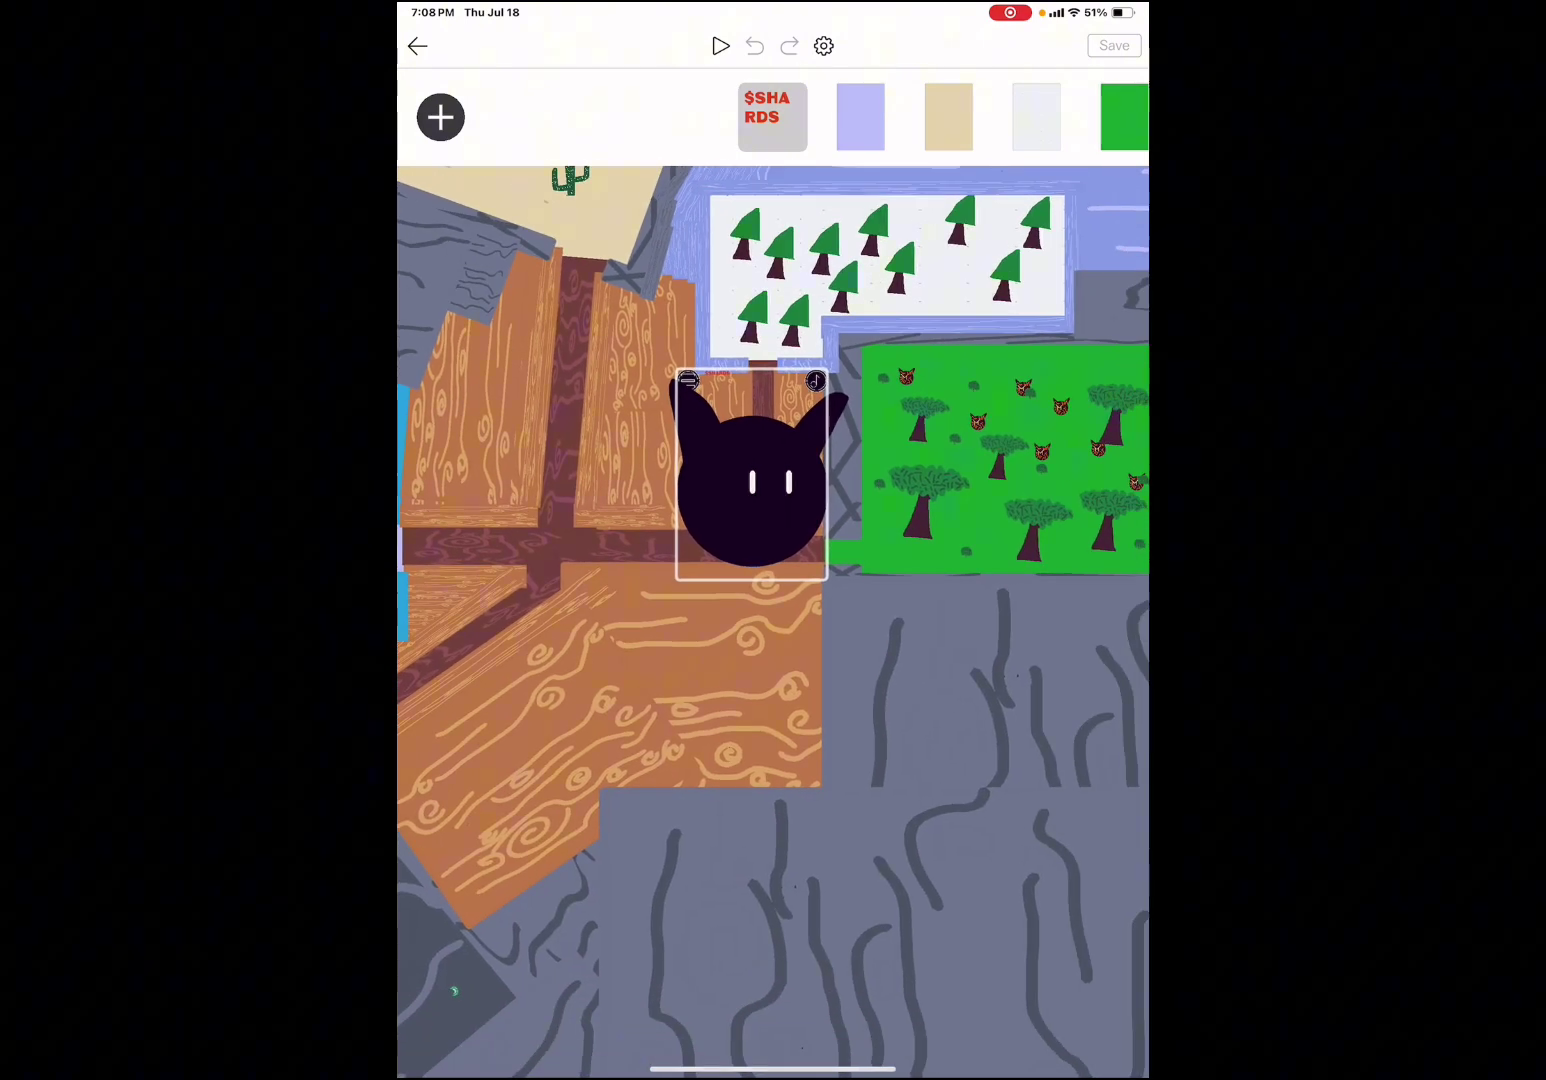
left_click_drag(773, 845, 773, 241)
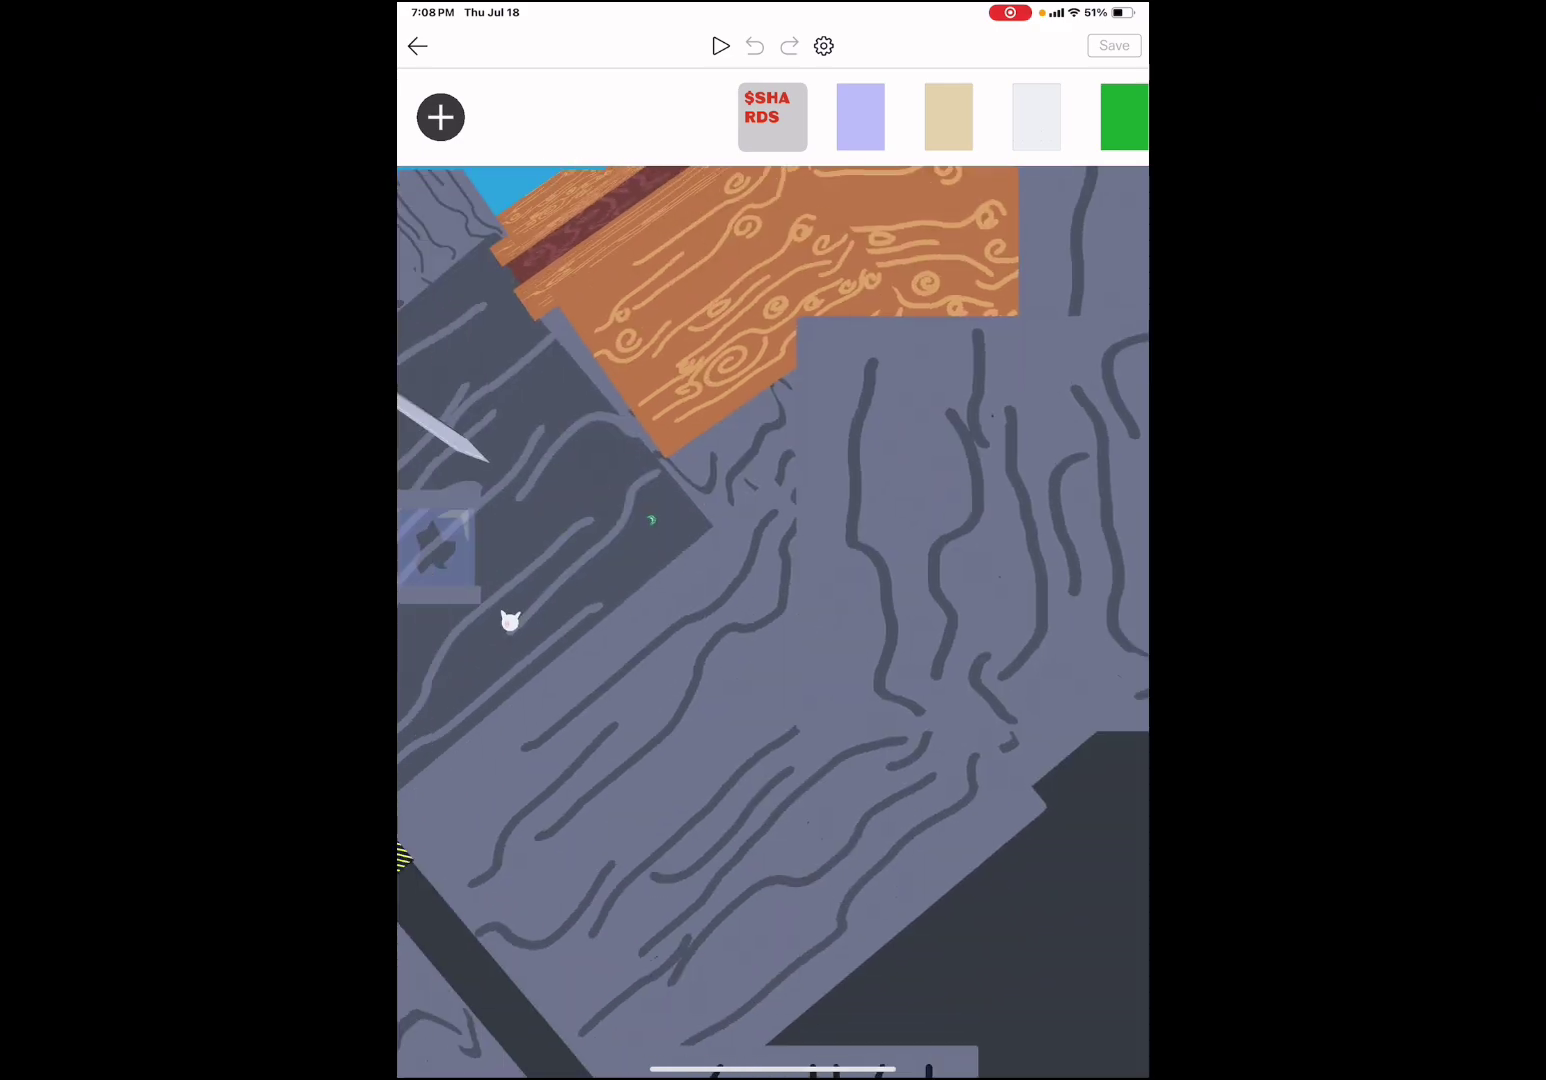
mouse_move(773, 845)
left_mouse_down()
mouse_move(773, 532)
mouse_move(750, 604)
left_mouse_up()
scroll(773, 725, "up", 3)
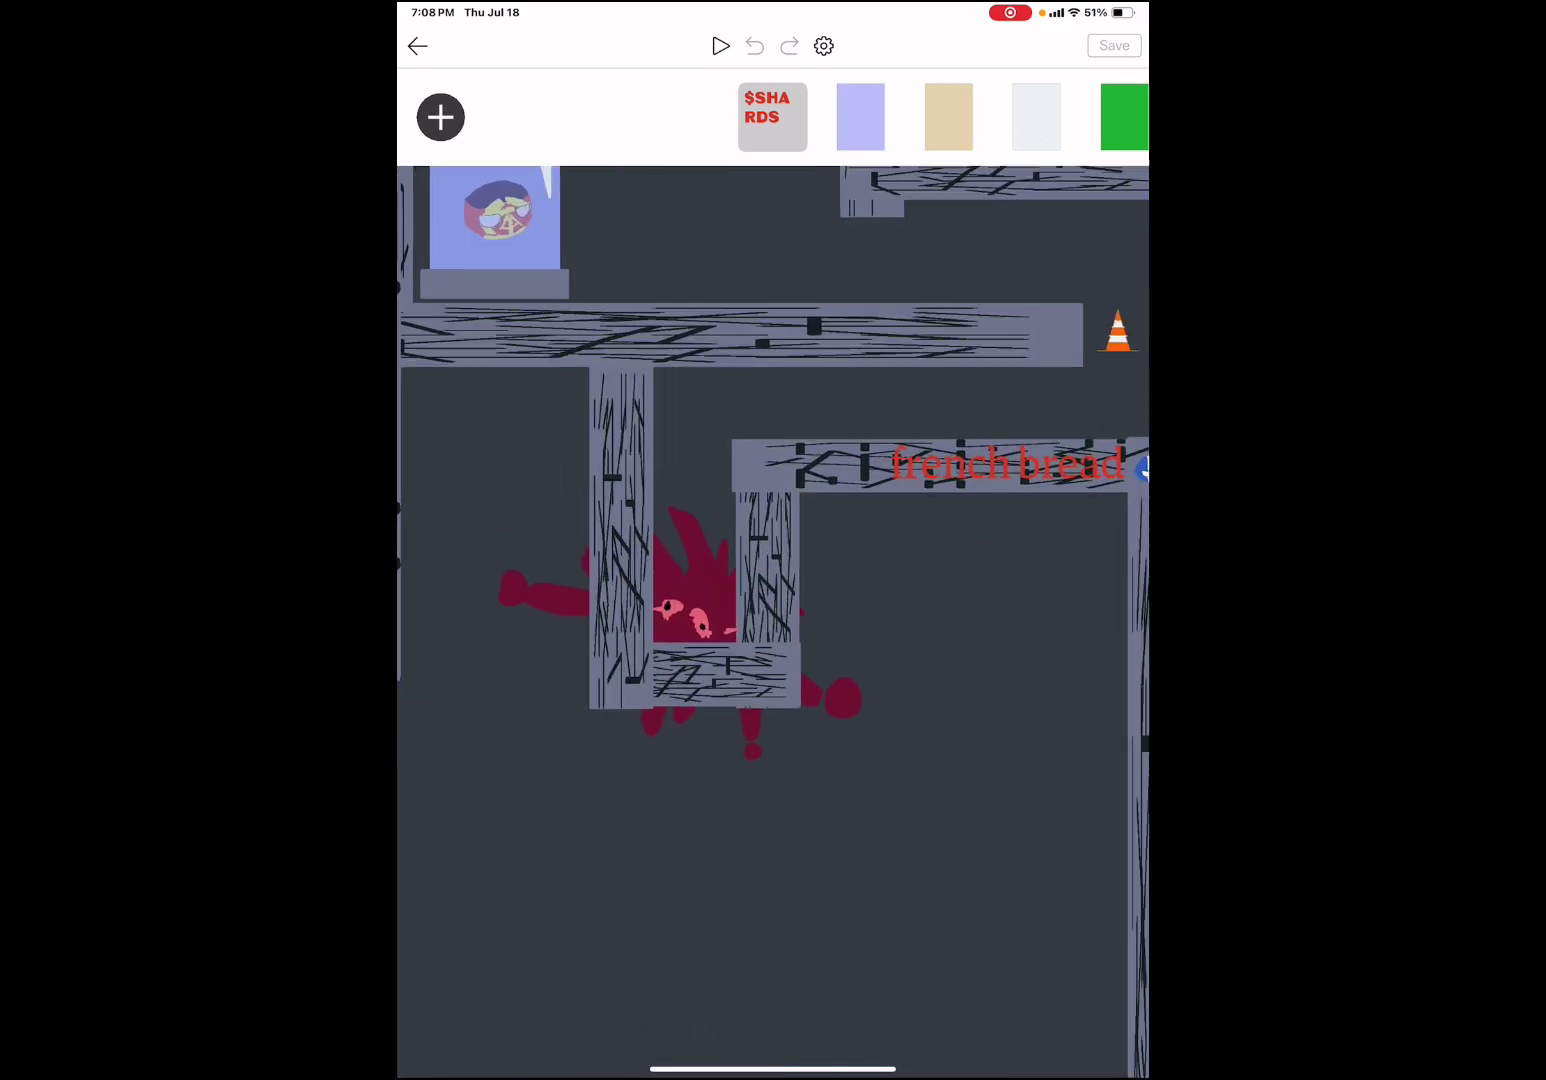
scroll(773, 604, "up", 3)
scroll(773, 604, "down", 5)
scroll(773, 623, "down", 3)
scroll(773, 622, "up", 3)
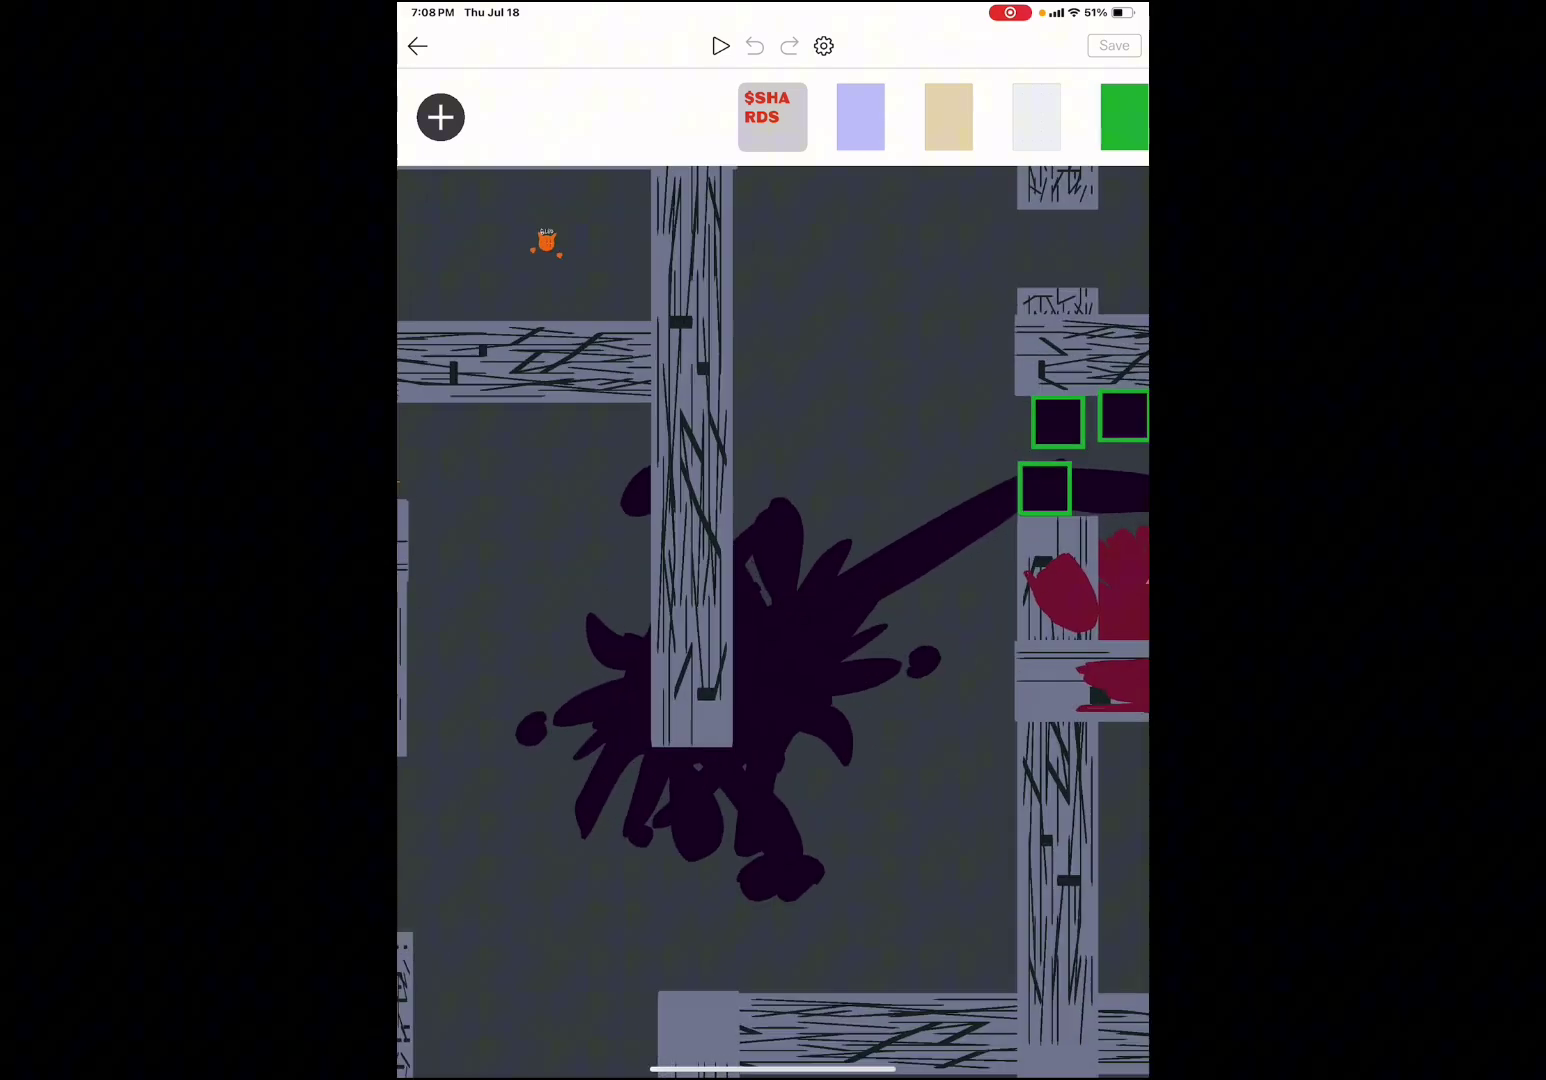
scroll(773, 622, "down", 3)
scroll(773, 622, "up", 3)
scroll(773, 622, "down", 3)
left_click_drag(846, 604, 580, 568)
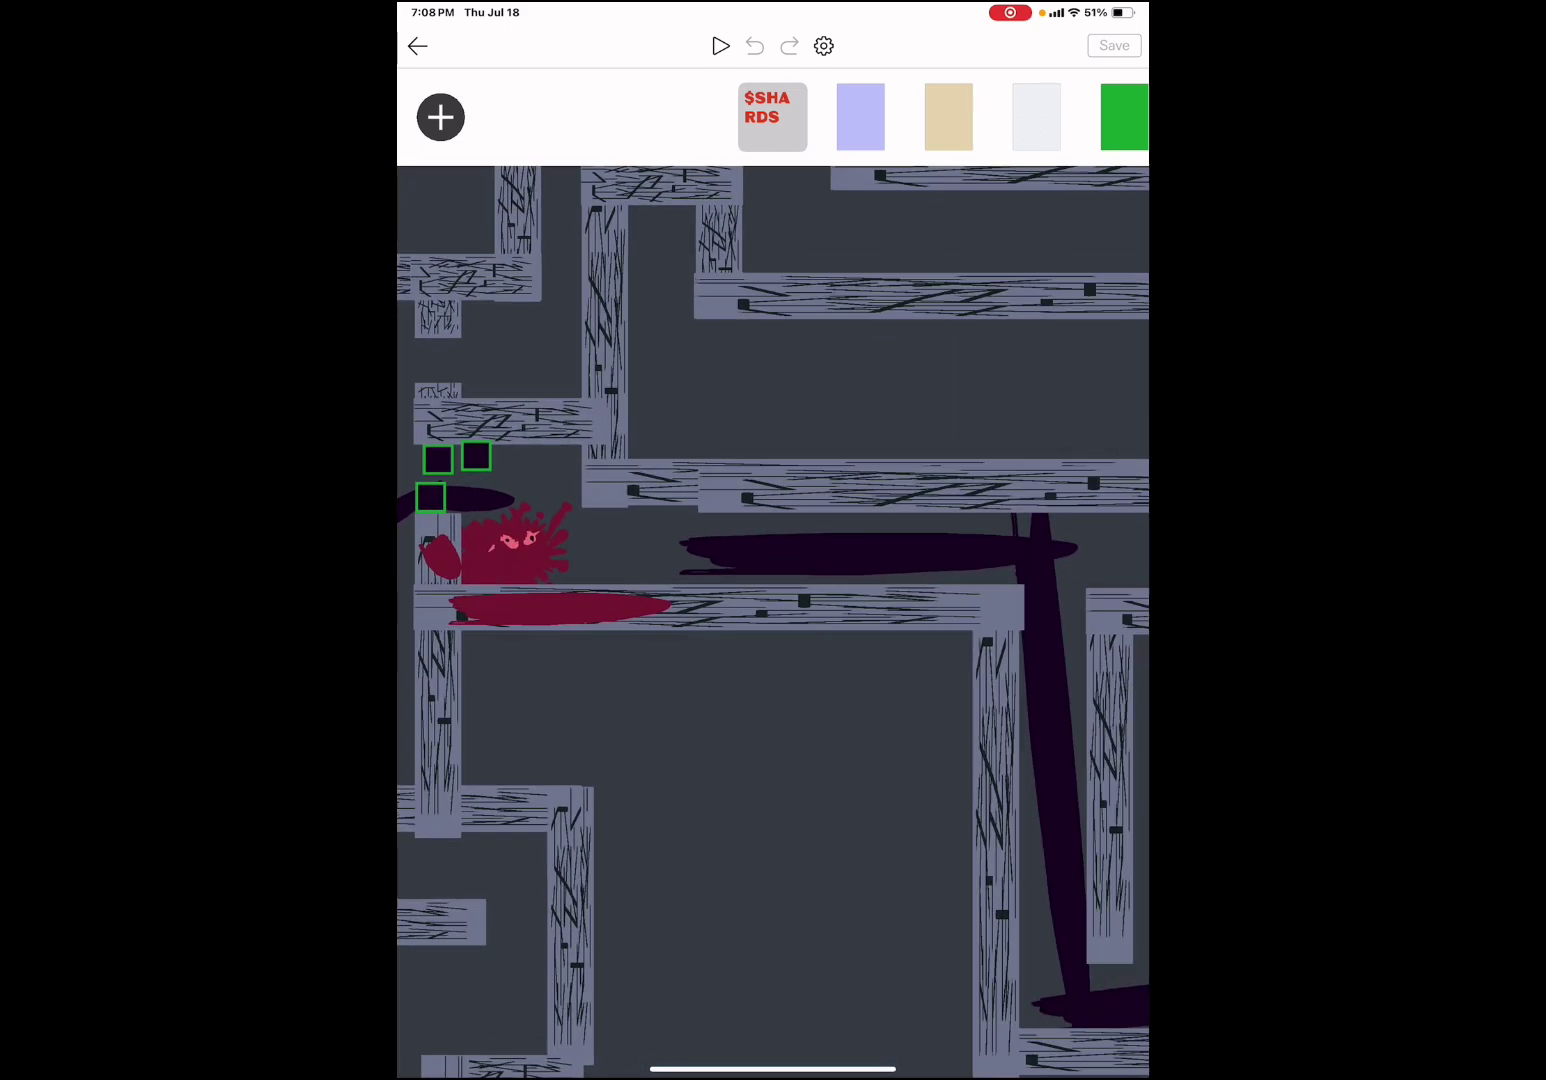
left_click_drag(906, 785, 544, 423)
scroll(773, 544, "up", 3)
left_click_drag(966, 605, 556, 604)
left_click_drag(773, 483, 507, 700)
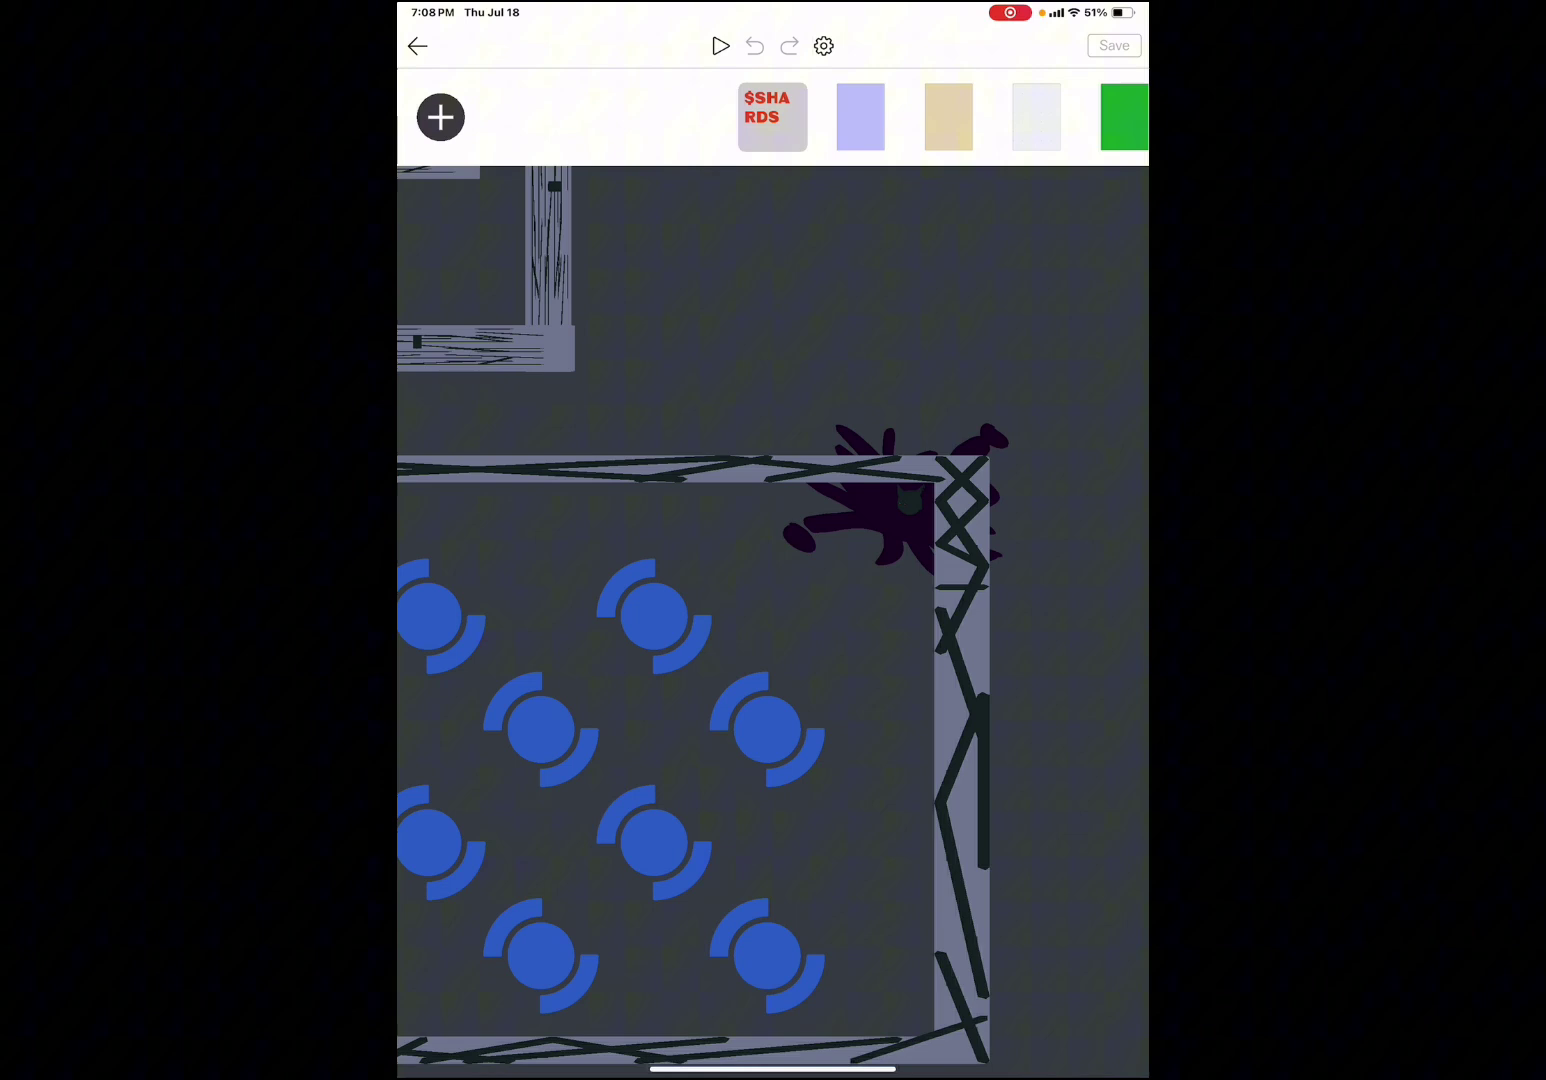
scroll(797, 520, "up", 3)
scroll(773, 622, "down", 3)
left_click_drag(774, 724, 773, 507)
scroll(942, 483, "up", 3)
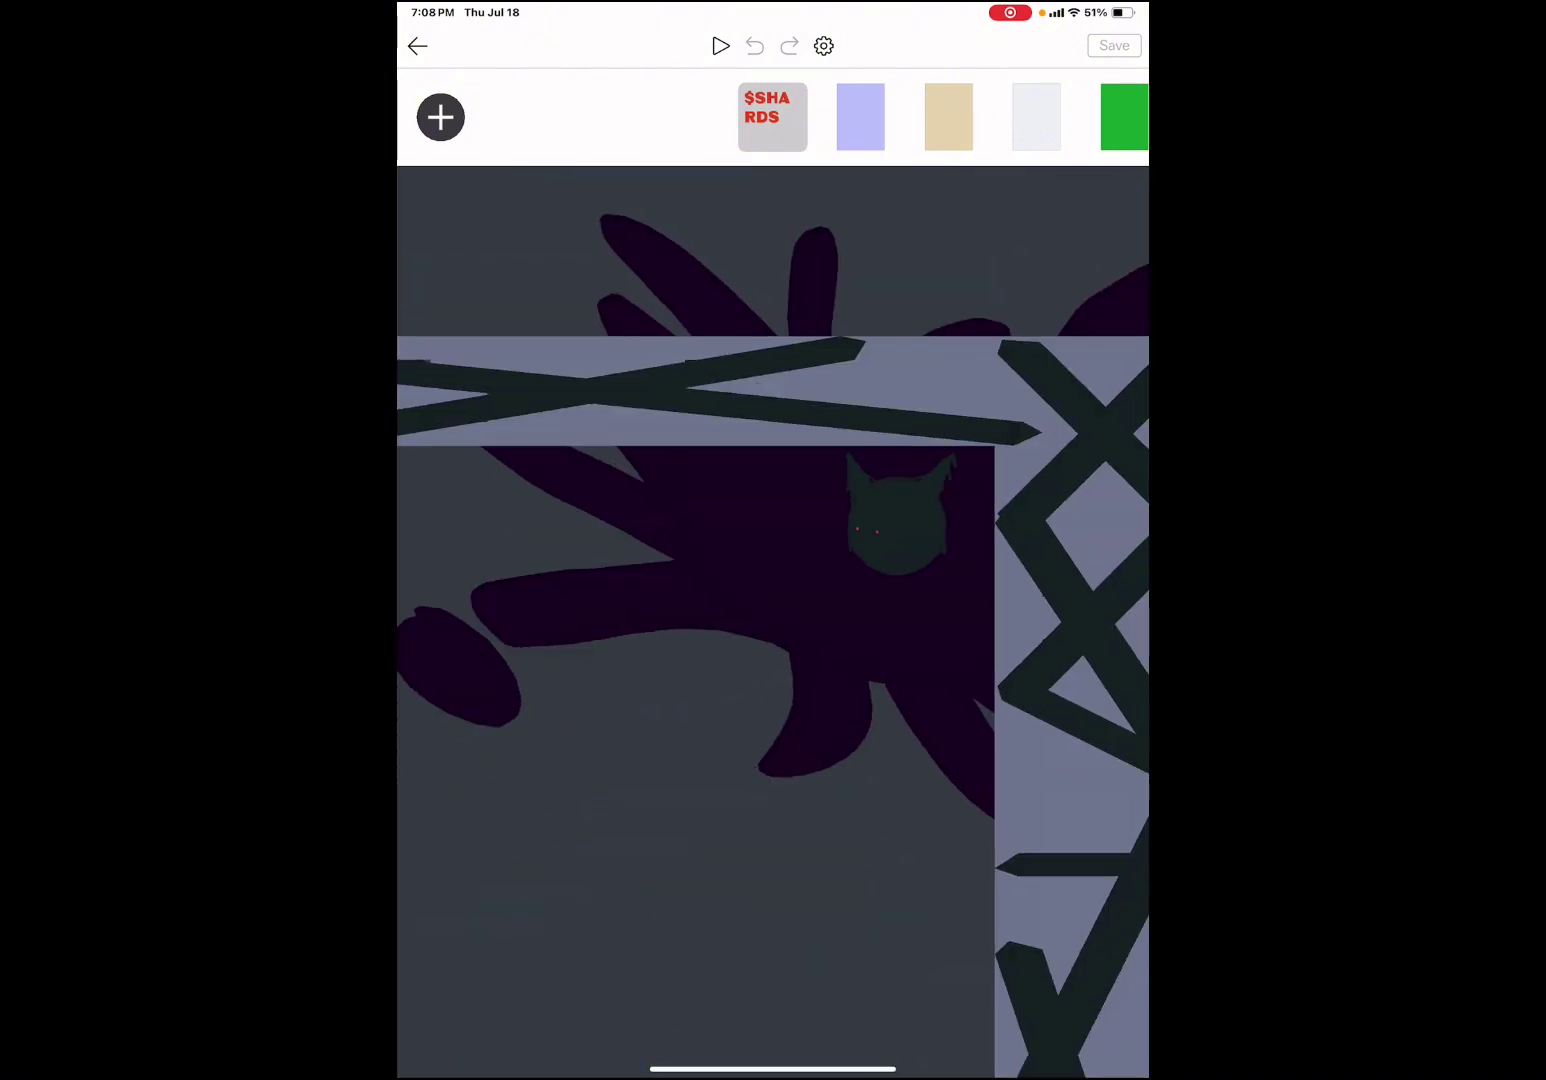
scroll(942, 483, "up", 3)
scroll(773, 544, "up", 3)
scroll(701, 519, "up", 2)
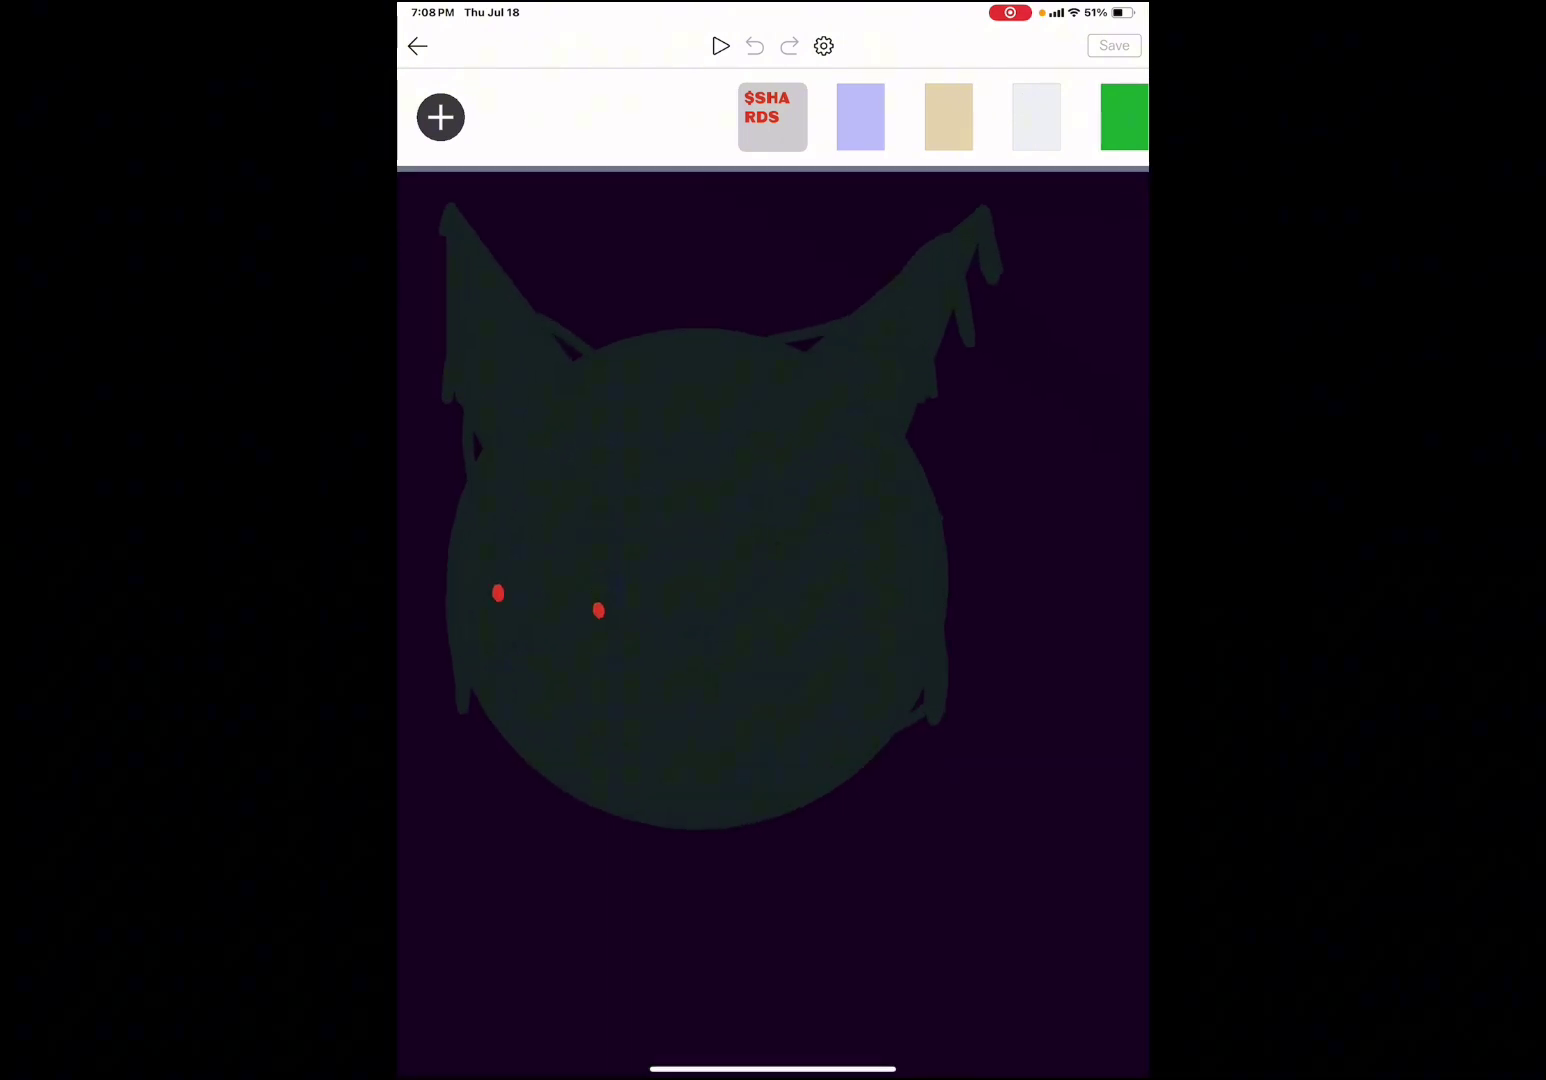
scroll(773, 604, "down", 3)
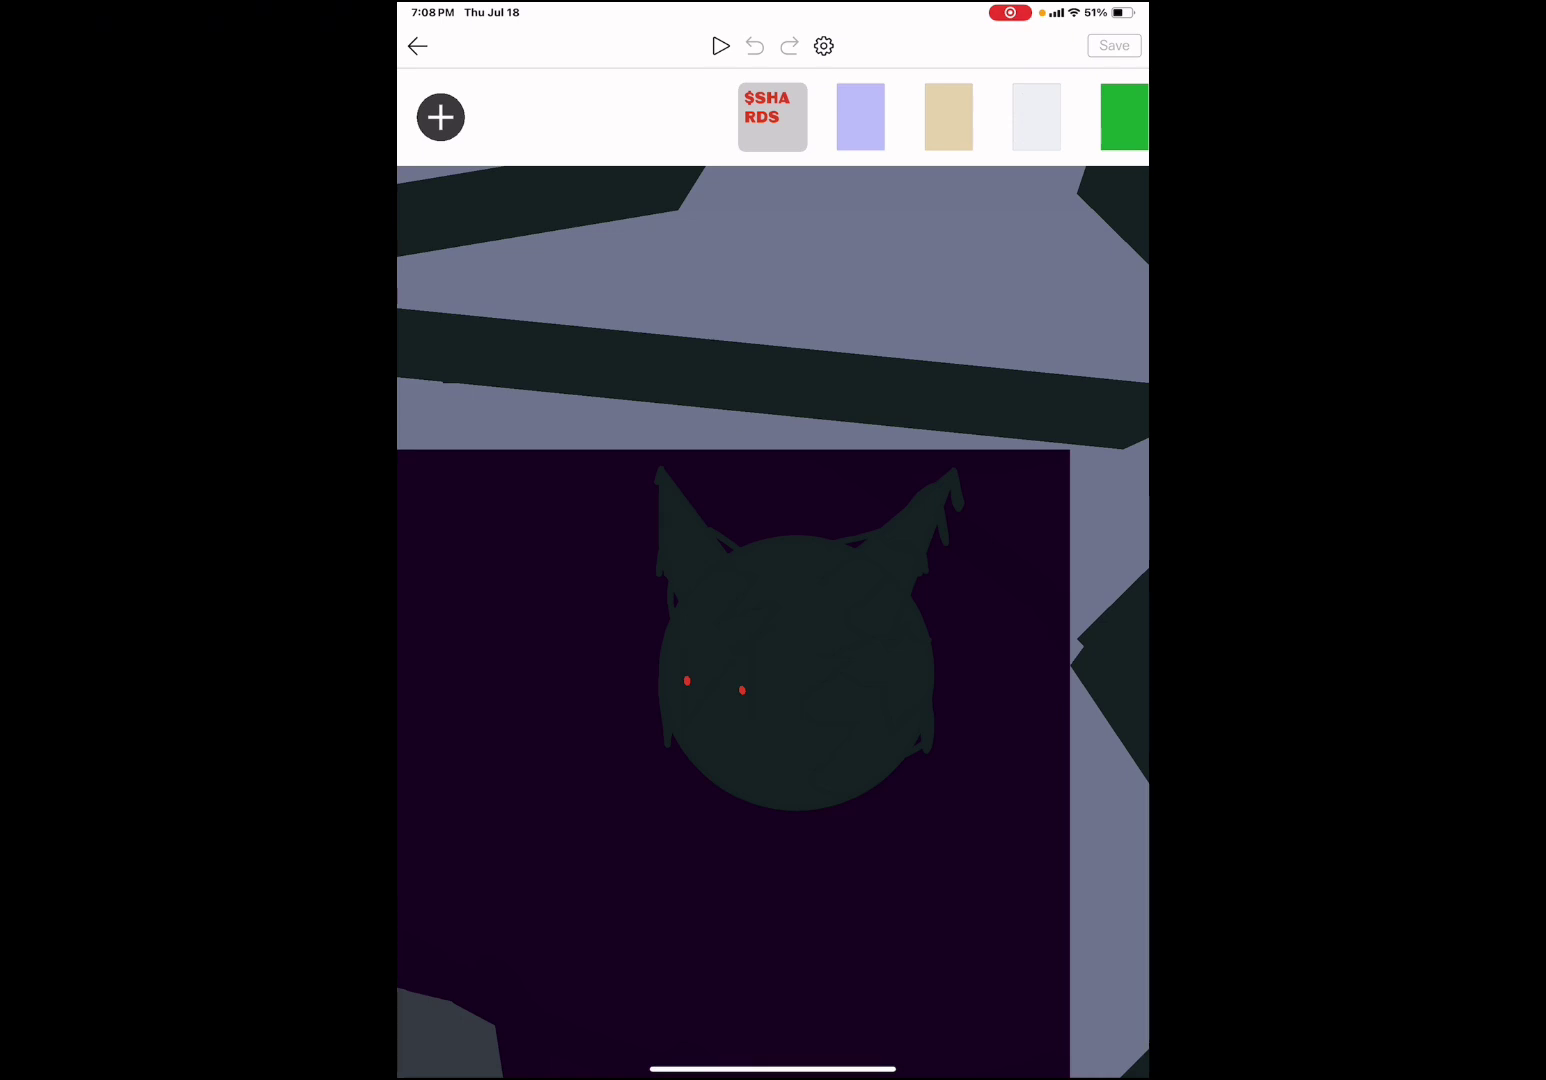
scroll(773, 628, "down", 3)
left_click_drag(773, 725, 869, 459)
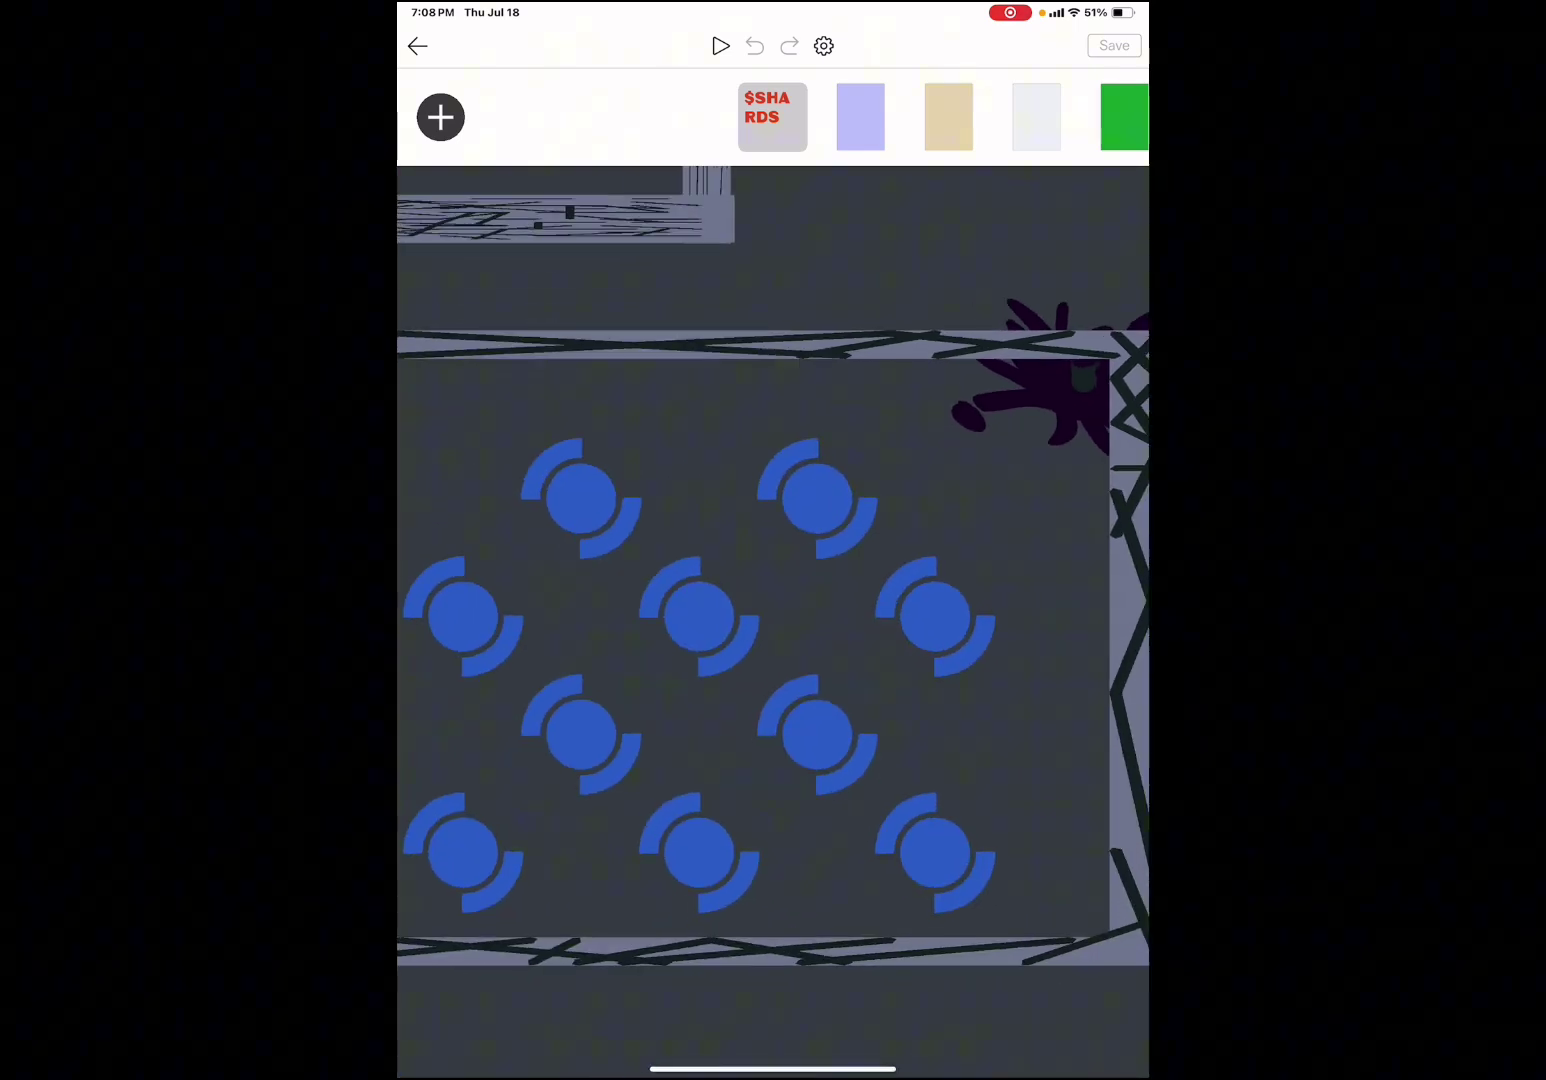
scroll(773, 484, "up", 3)
mouse_move(677, 423)
left_mouse_down()
mouse_move(797, 579)
mouse_move(773, 628)
left_mouse_up()
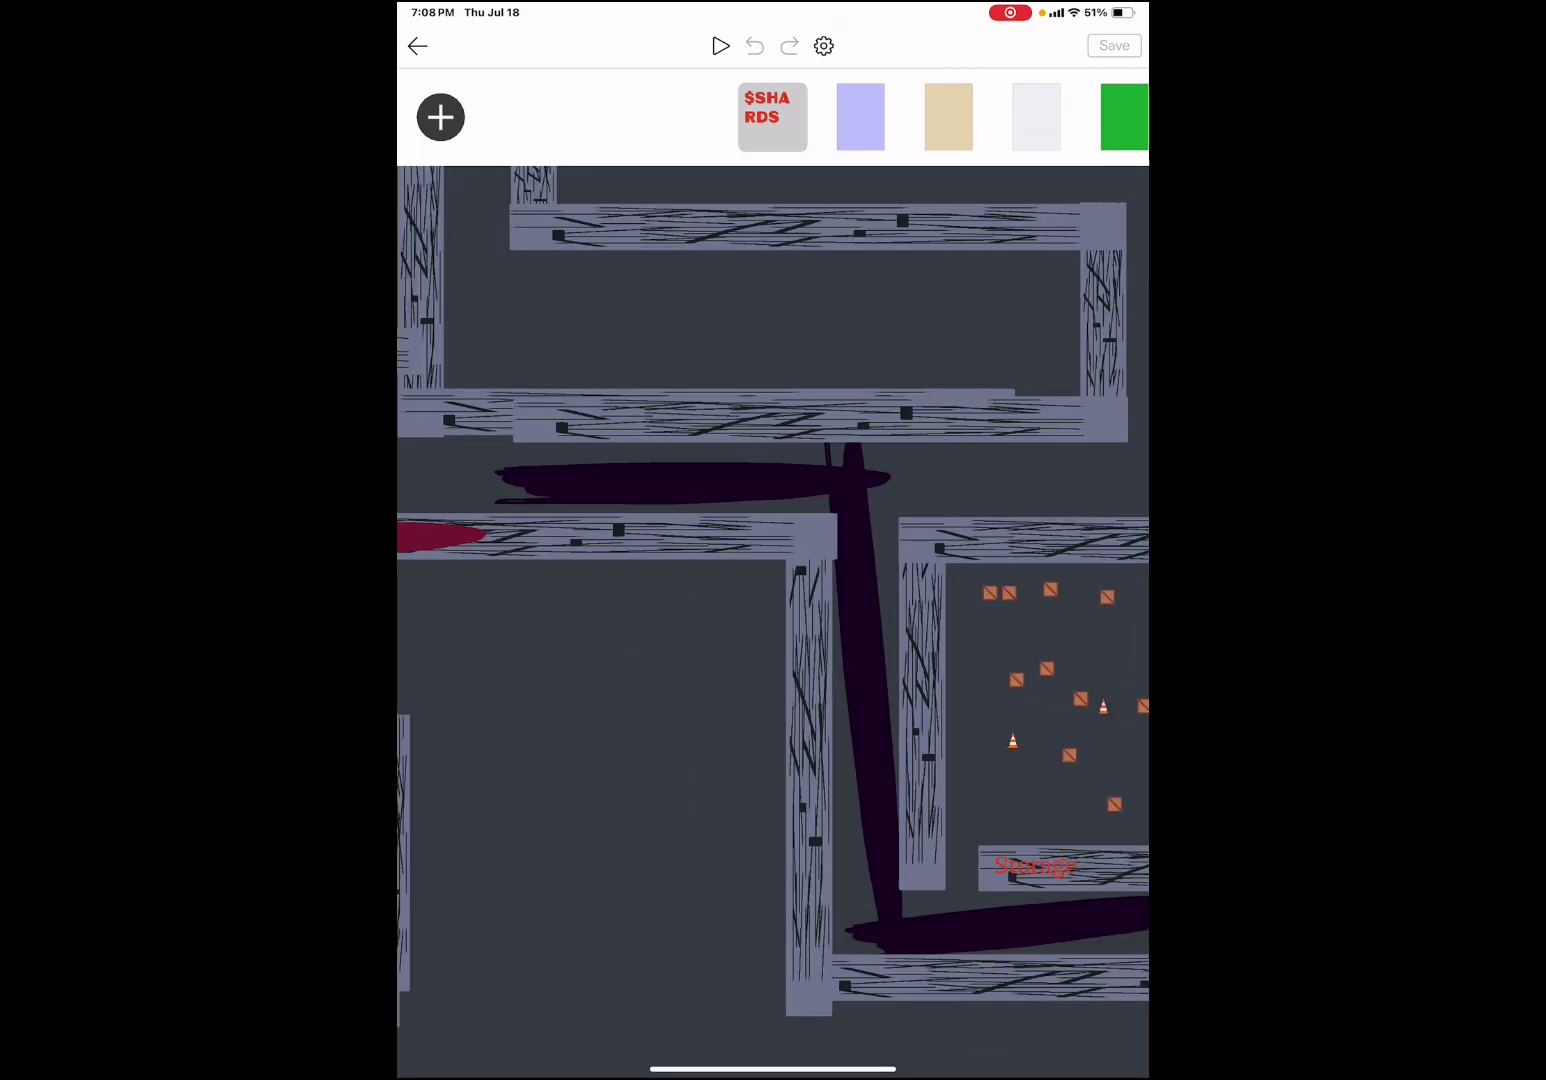
scroll(773, 604, "up", 3)
scroll(773, 622, "down", 3)
left_click_drag(773, 785, 773, 362)
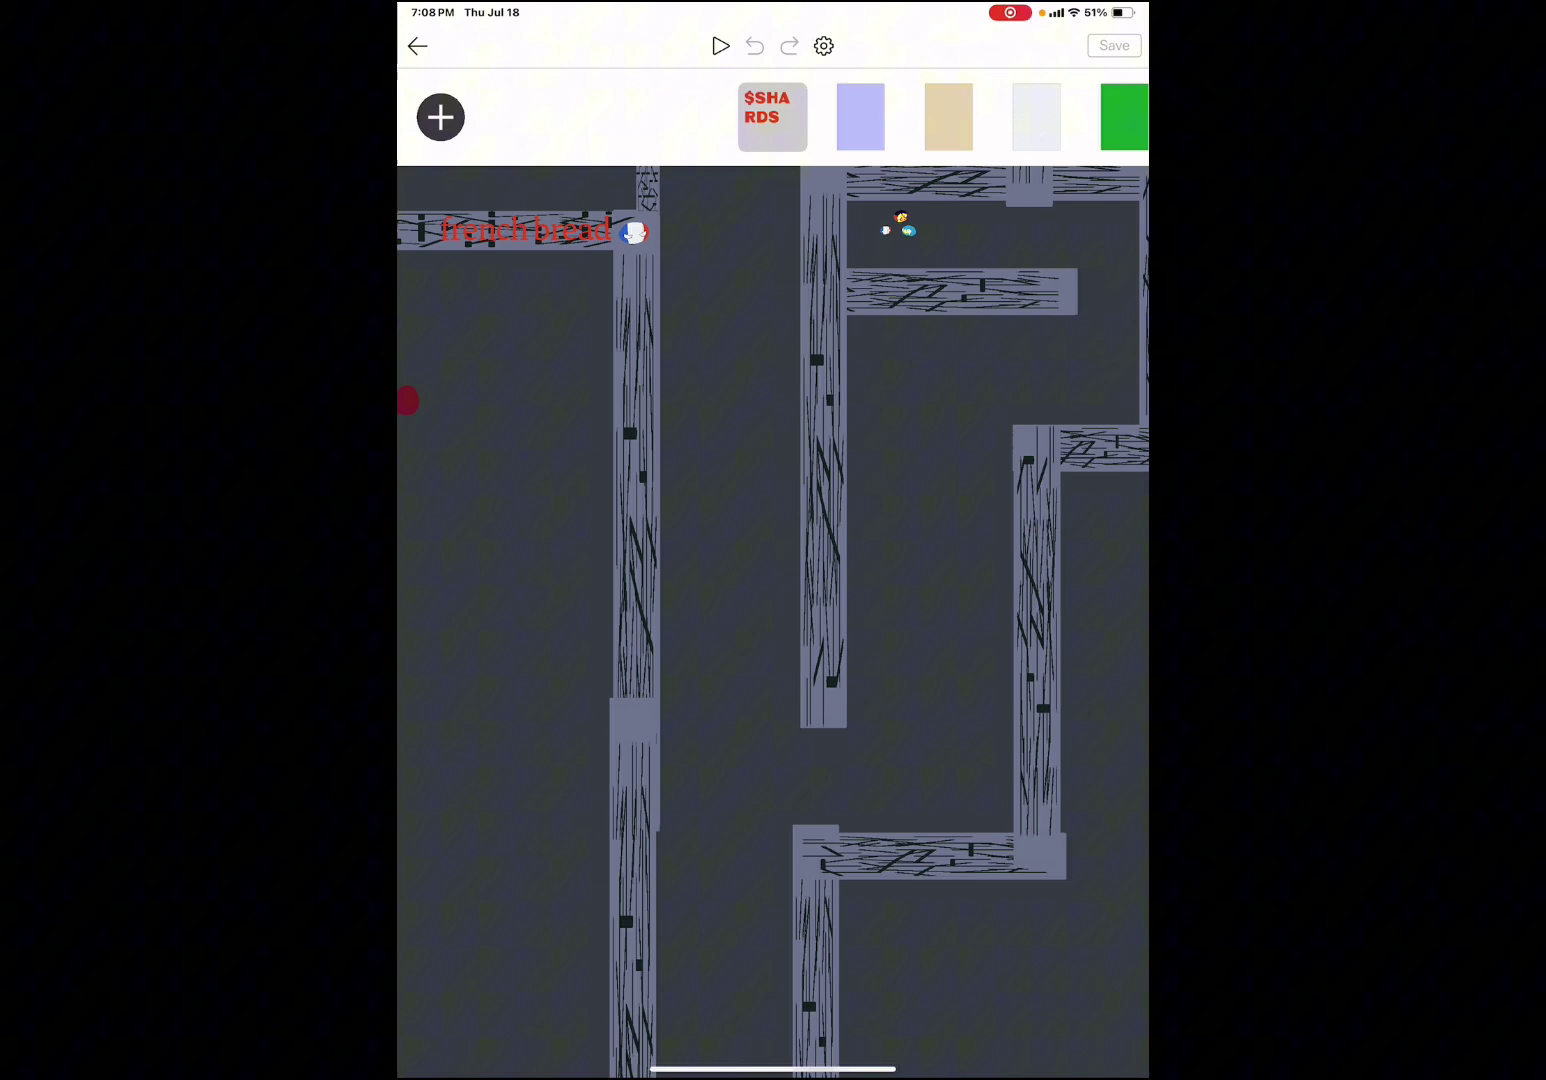
scroll(773, 623, "up", 3)
left_click_drag(846, 725, 798, 672)
scroll(774, 622, "up", 3)
scroll(773, 622, "up", 3)
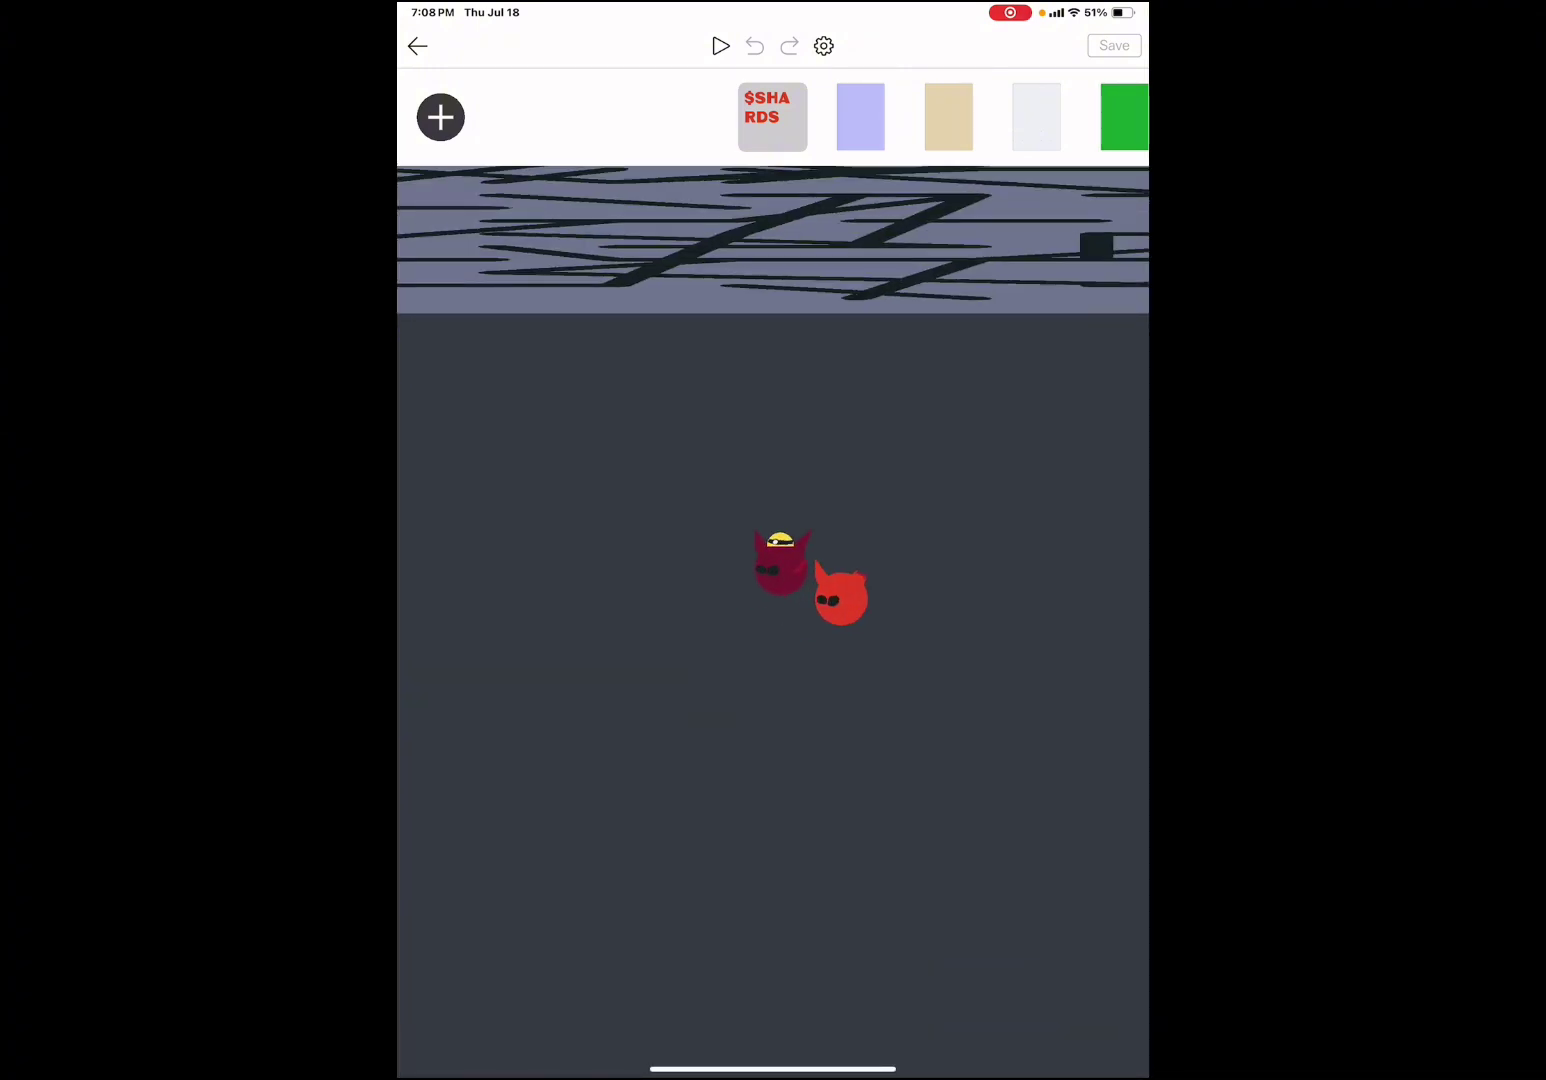
scroll(703, 489, "up", 3)
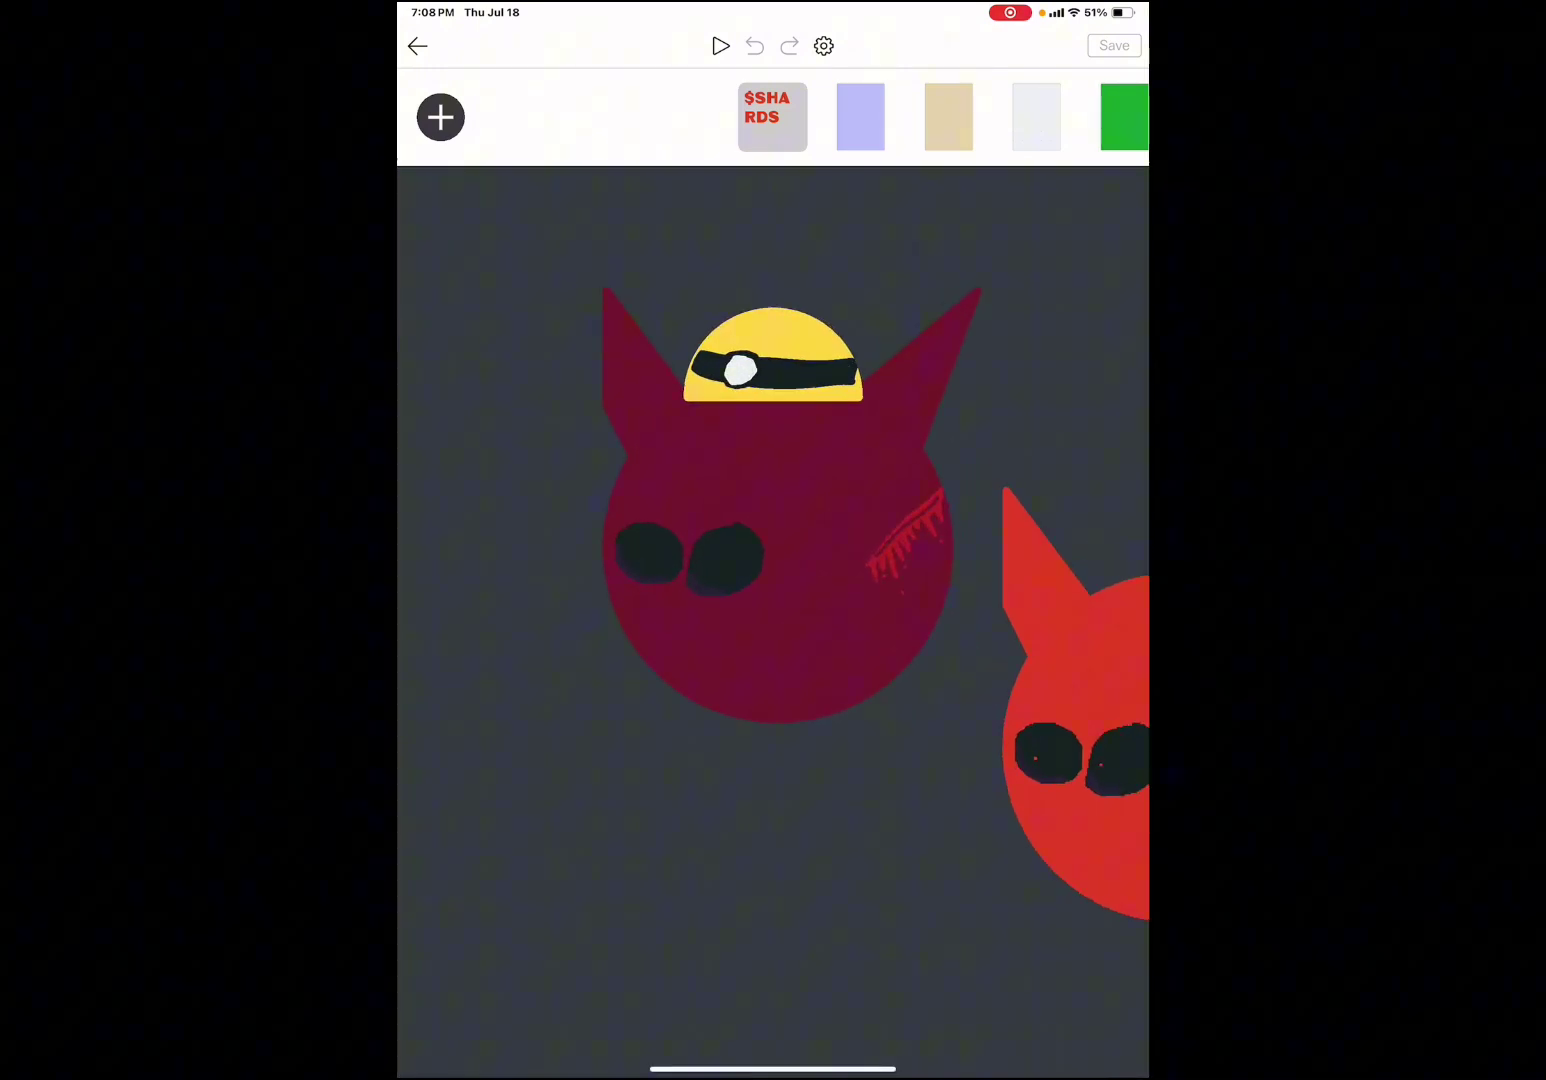
scroll(774, 622, "down", 2)
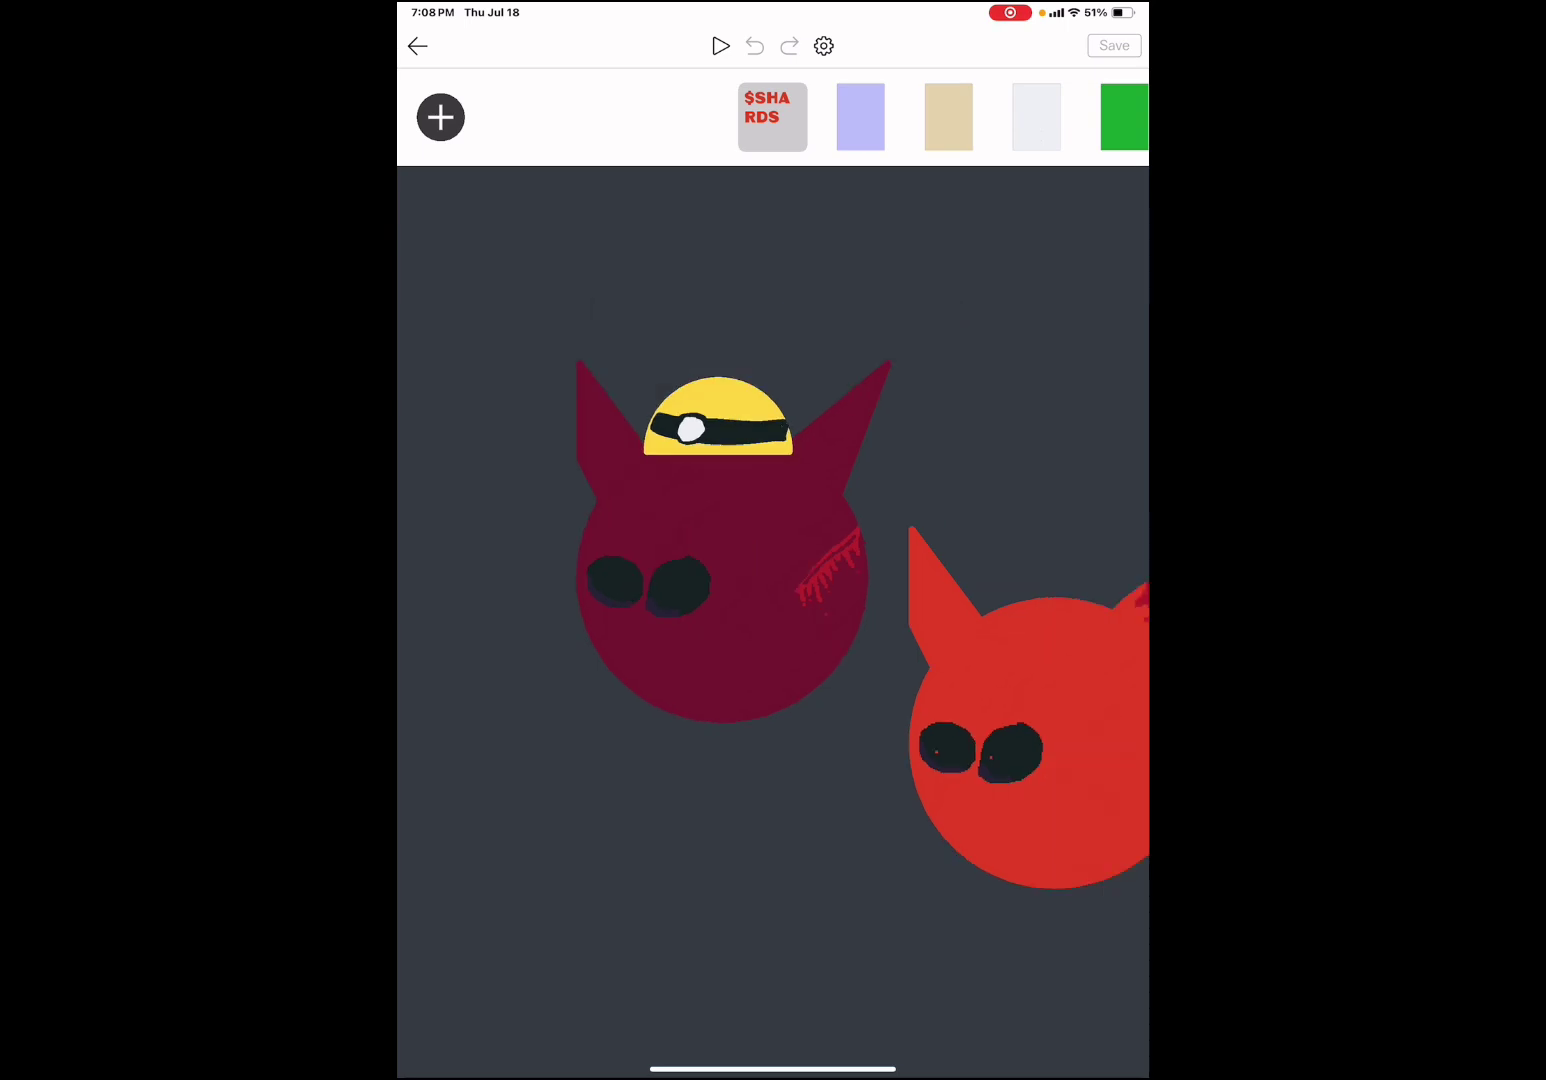
left_click_drag(1027, 736, 761, 672)
scroll(773, 623, "up", 3)
scroll(774, 622, "up", 1)
scroll(774, 622, "down", 2)
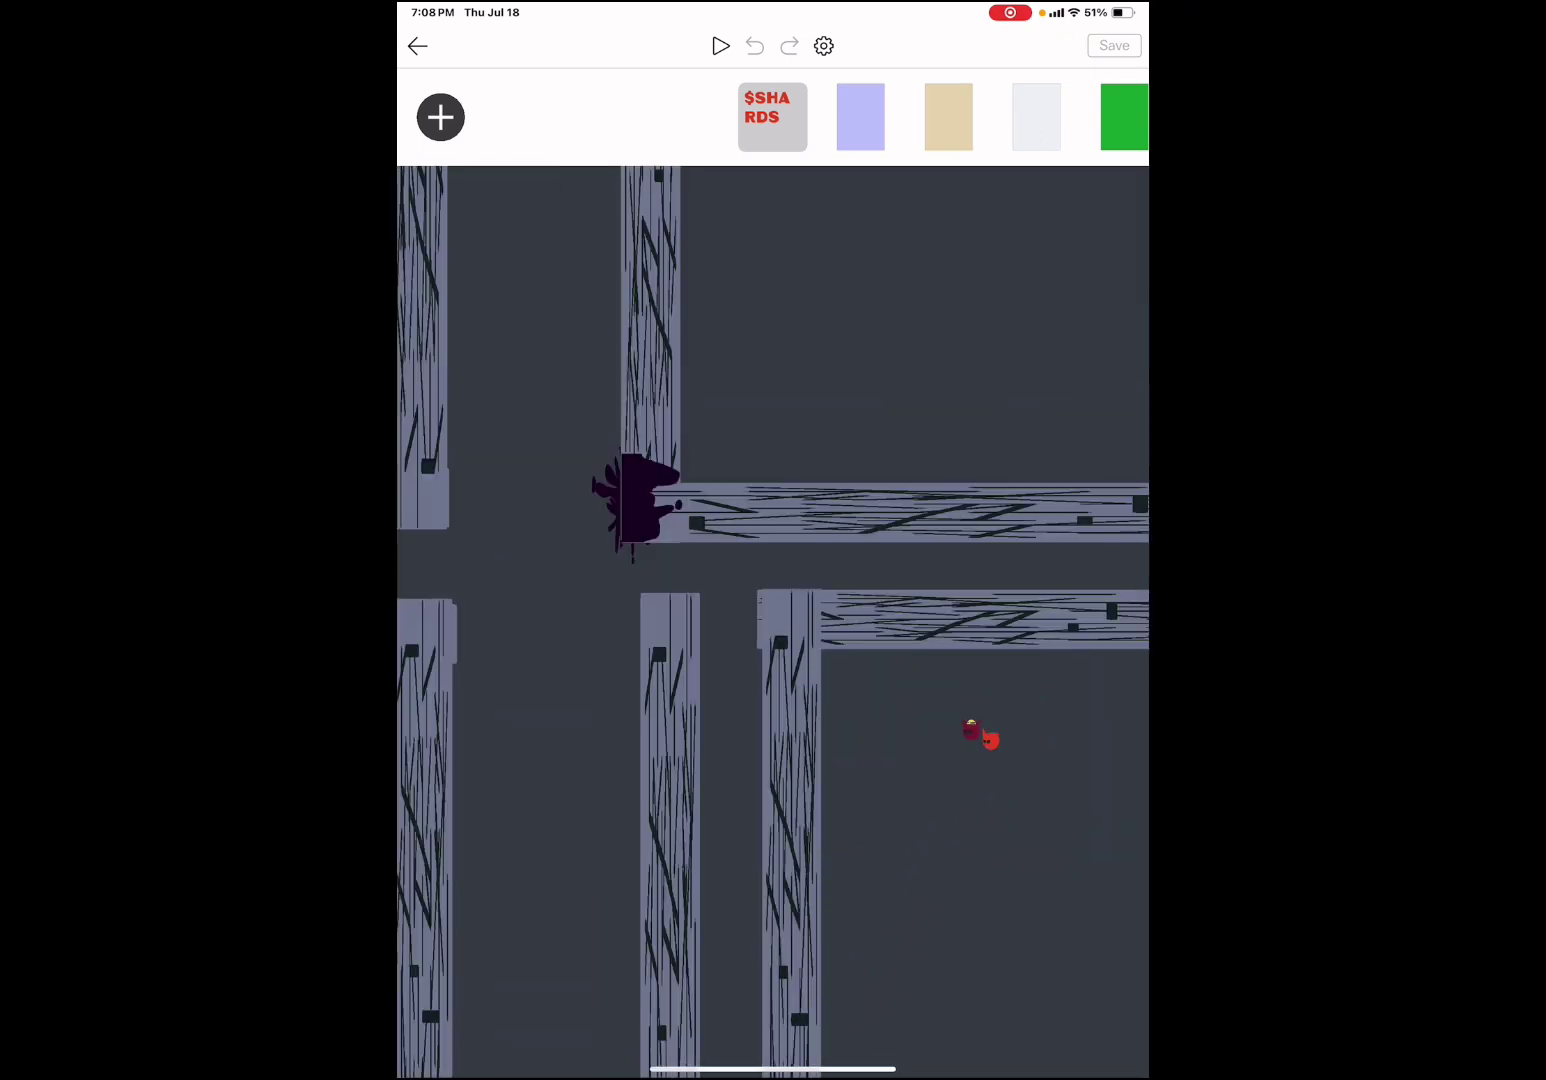
scroll(752, 552, "up", 2)
scroll(752, 552, "up", 3)
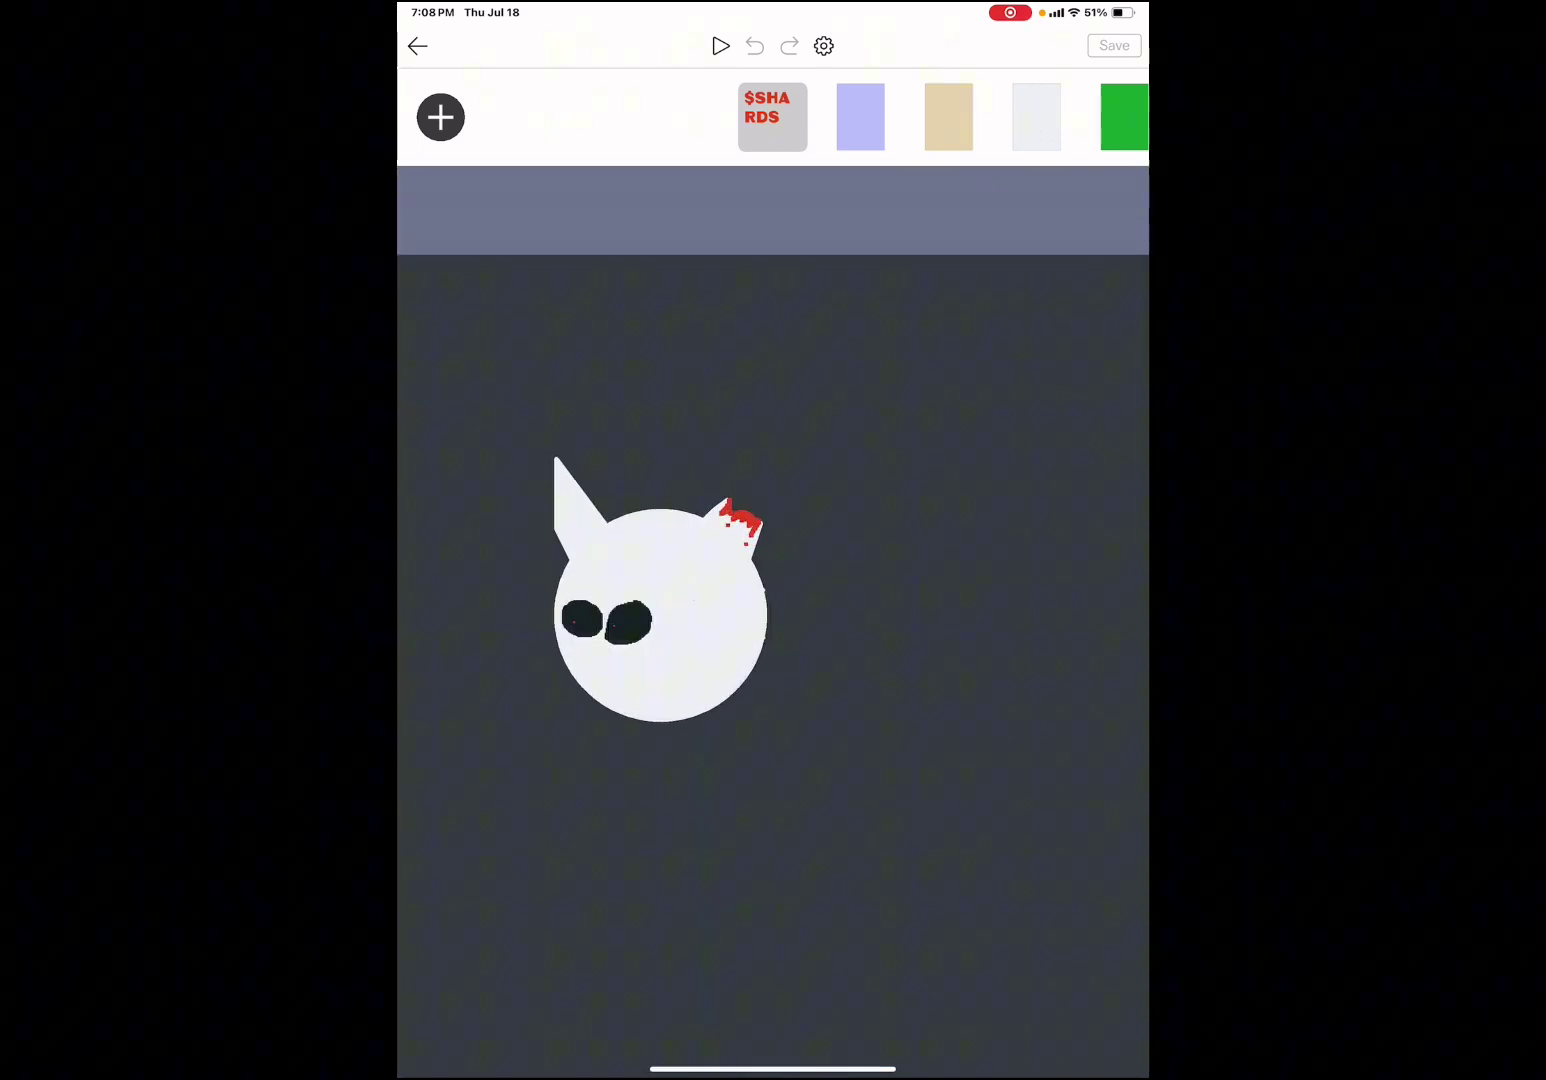
scroll(753, 552, "up", 2)
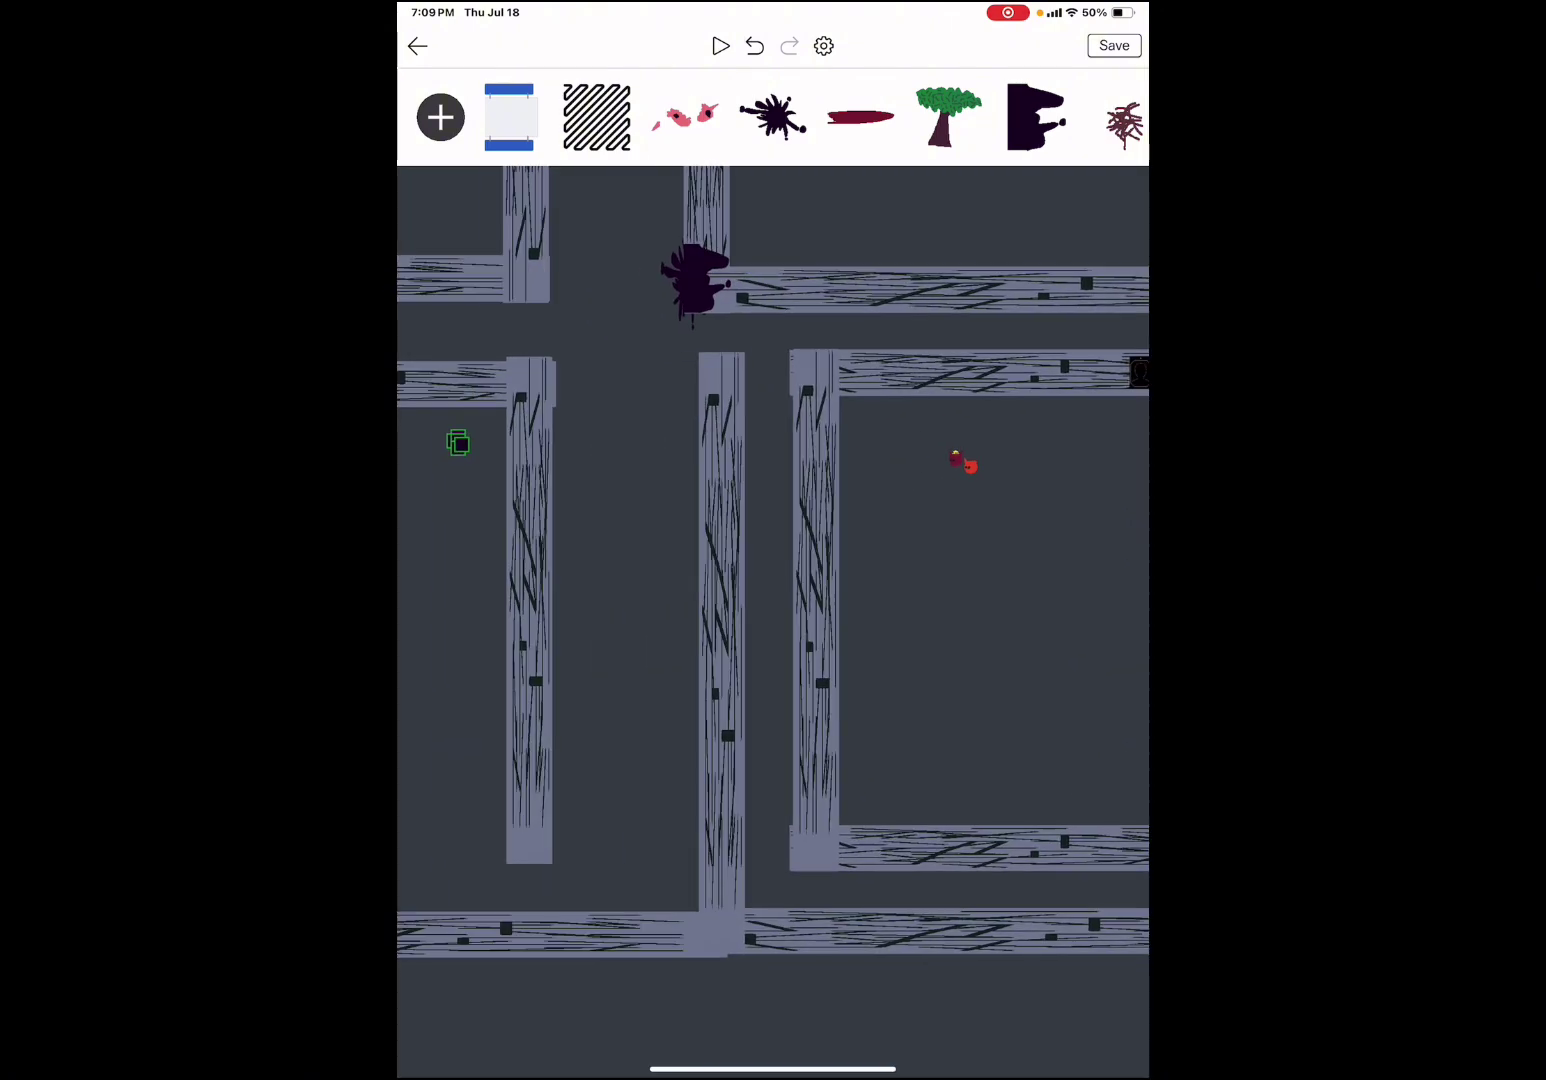
scroll(774, 118, "left", 5)
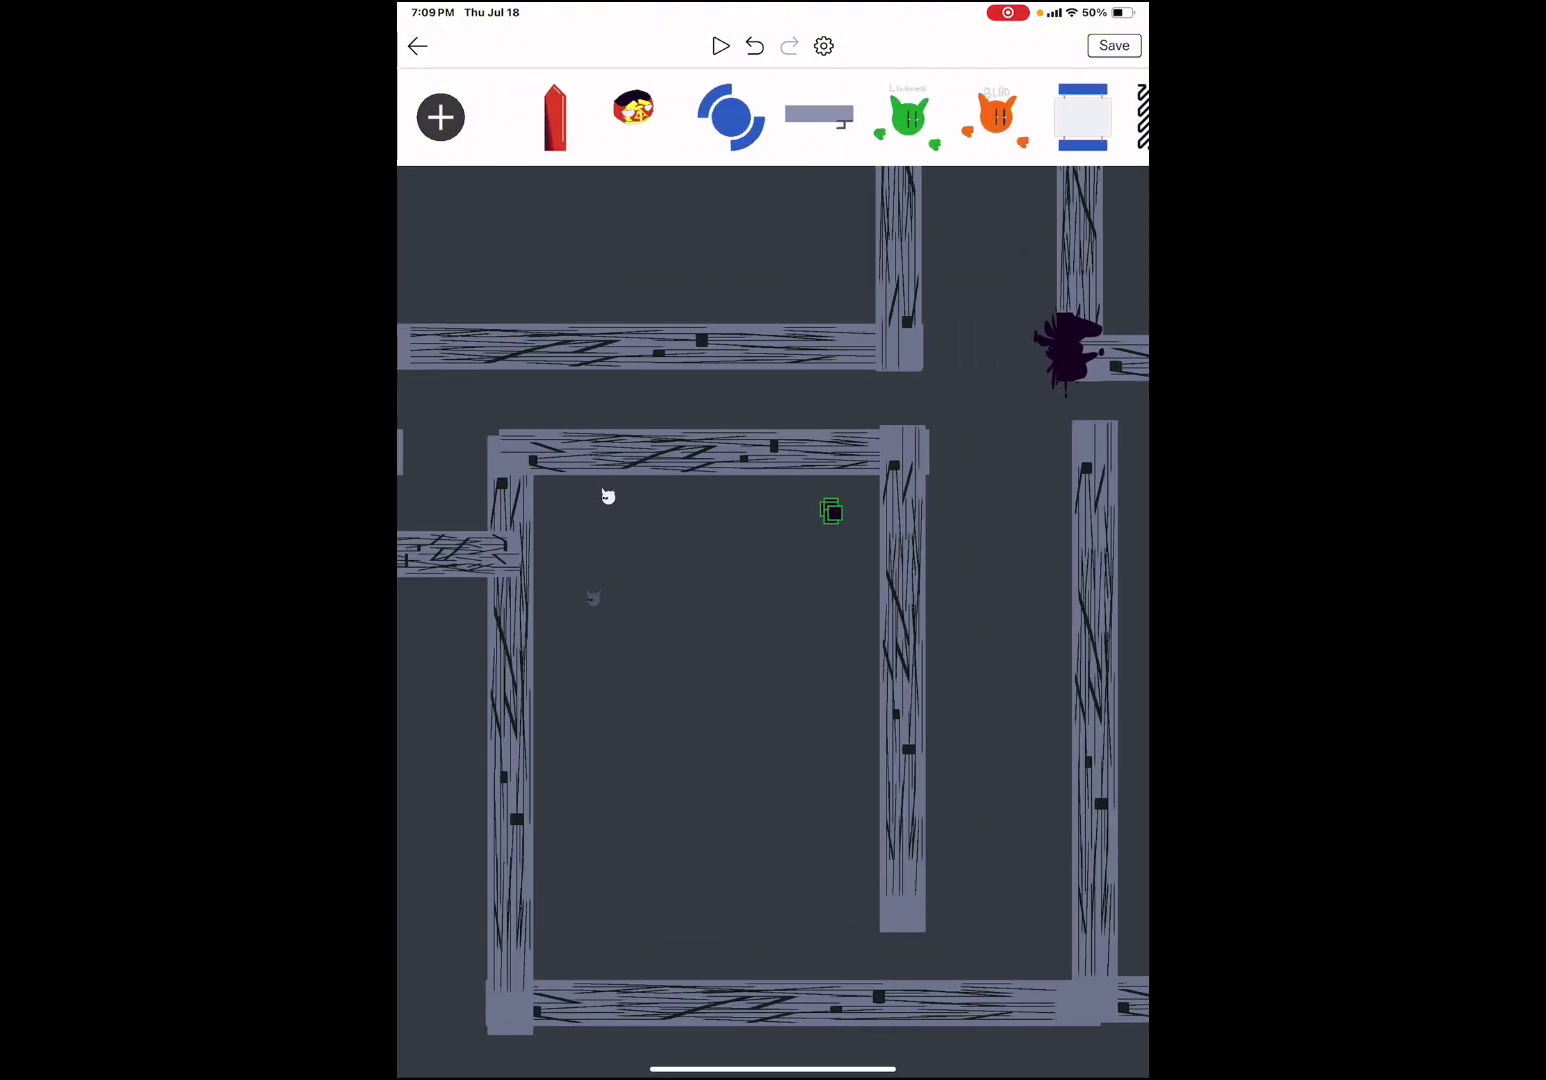
scroll(774, 118, "left", 5)
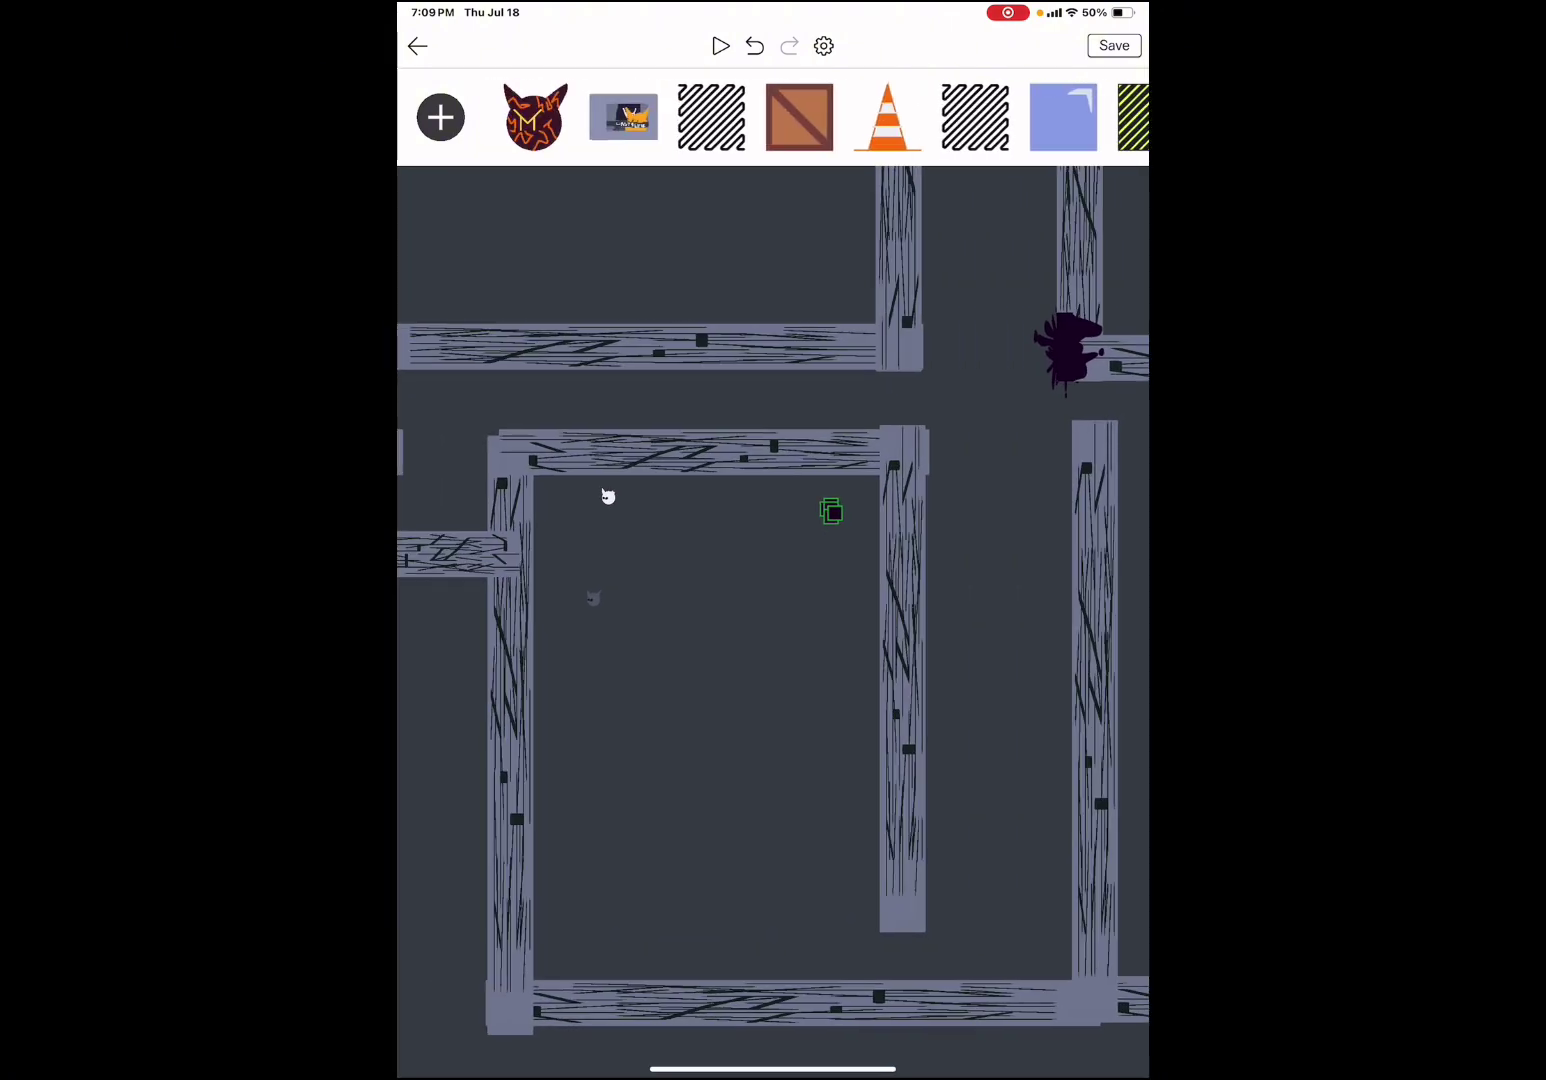
scroll(773, 117, "left", 3)
scroll(773, 118, "left", 3)
scroll(773, 118, "left", 3)
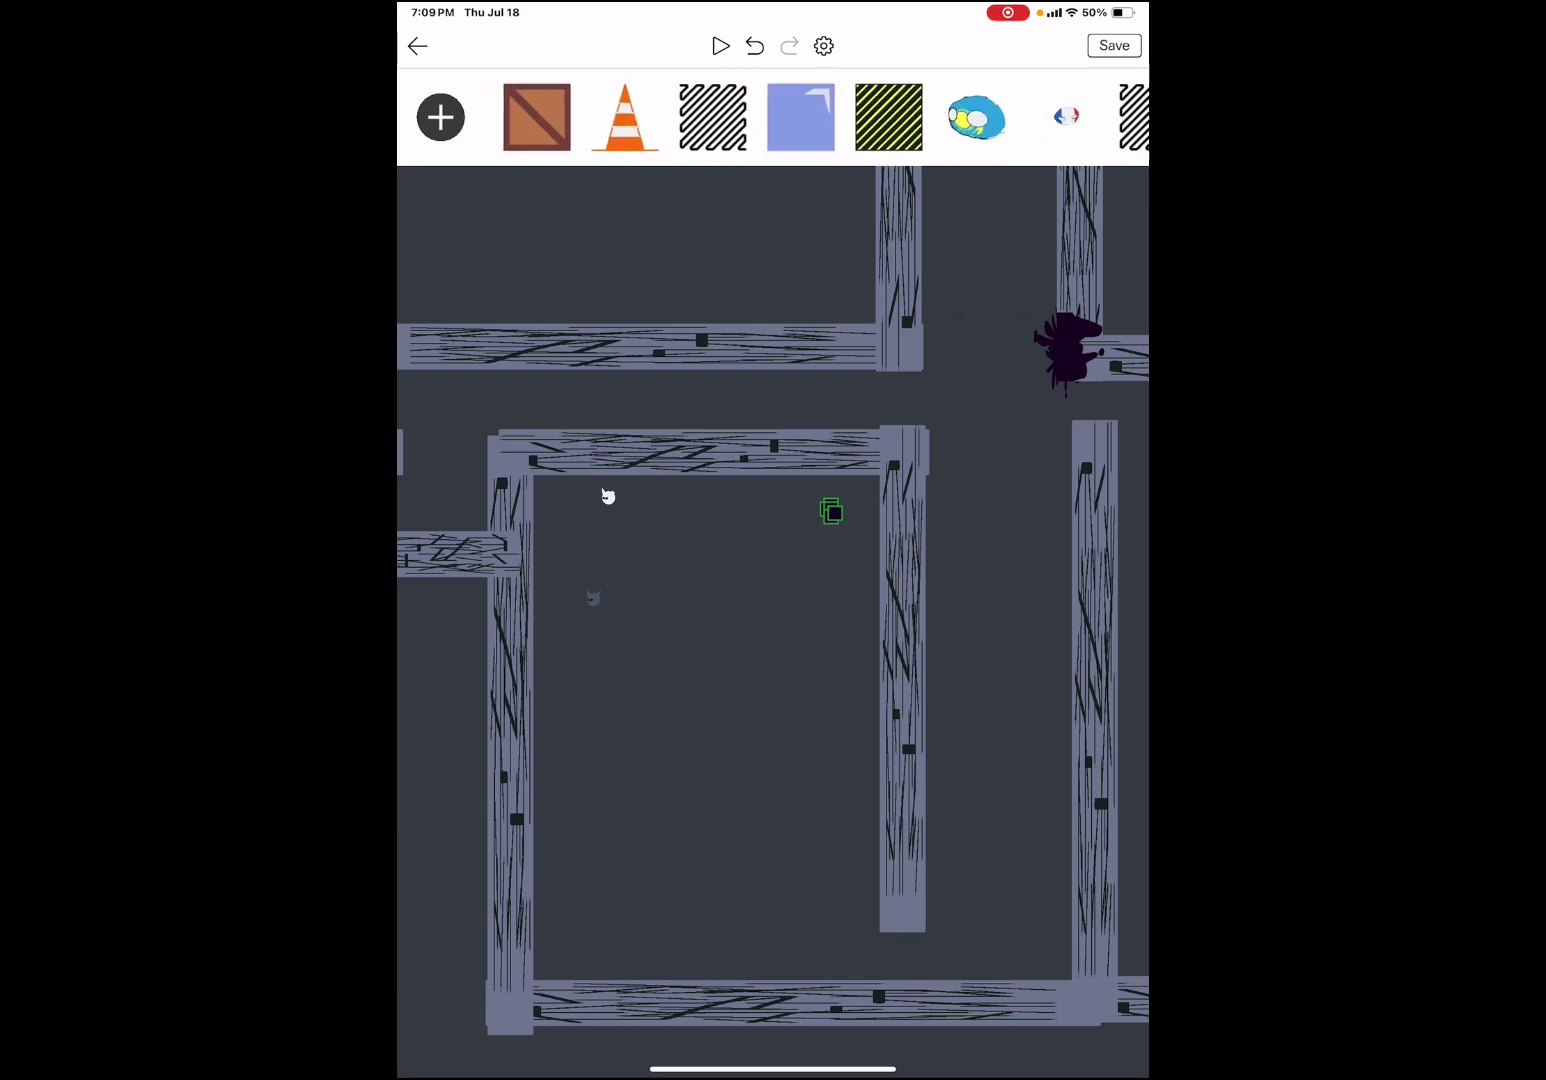
scroll(773, 117, "left", 3)
scroll(773, 117, "left", 3)
scroll(773, 117, "right", 5)
scroll(773, 118, "right", 3)
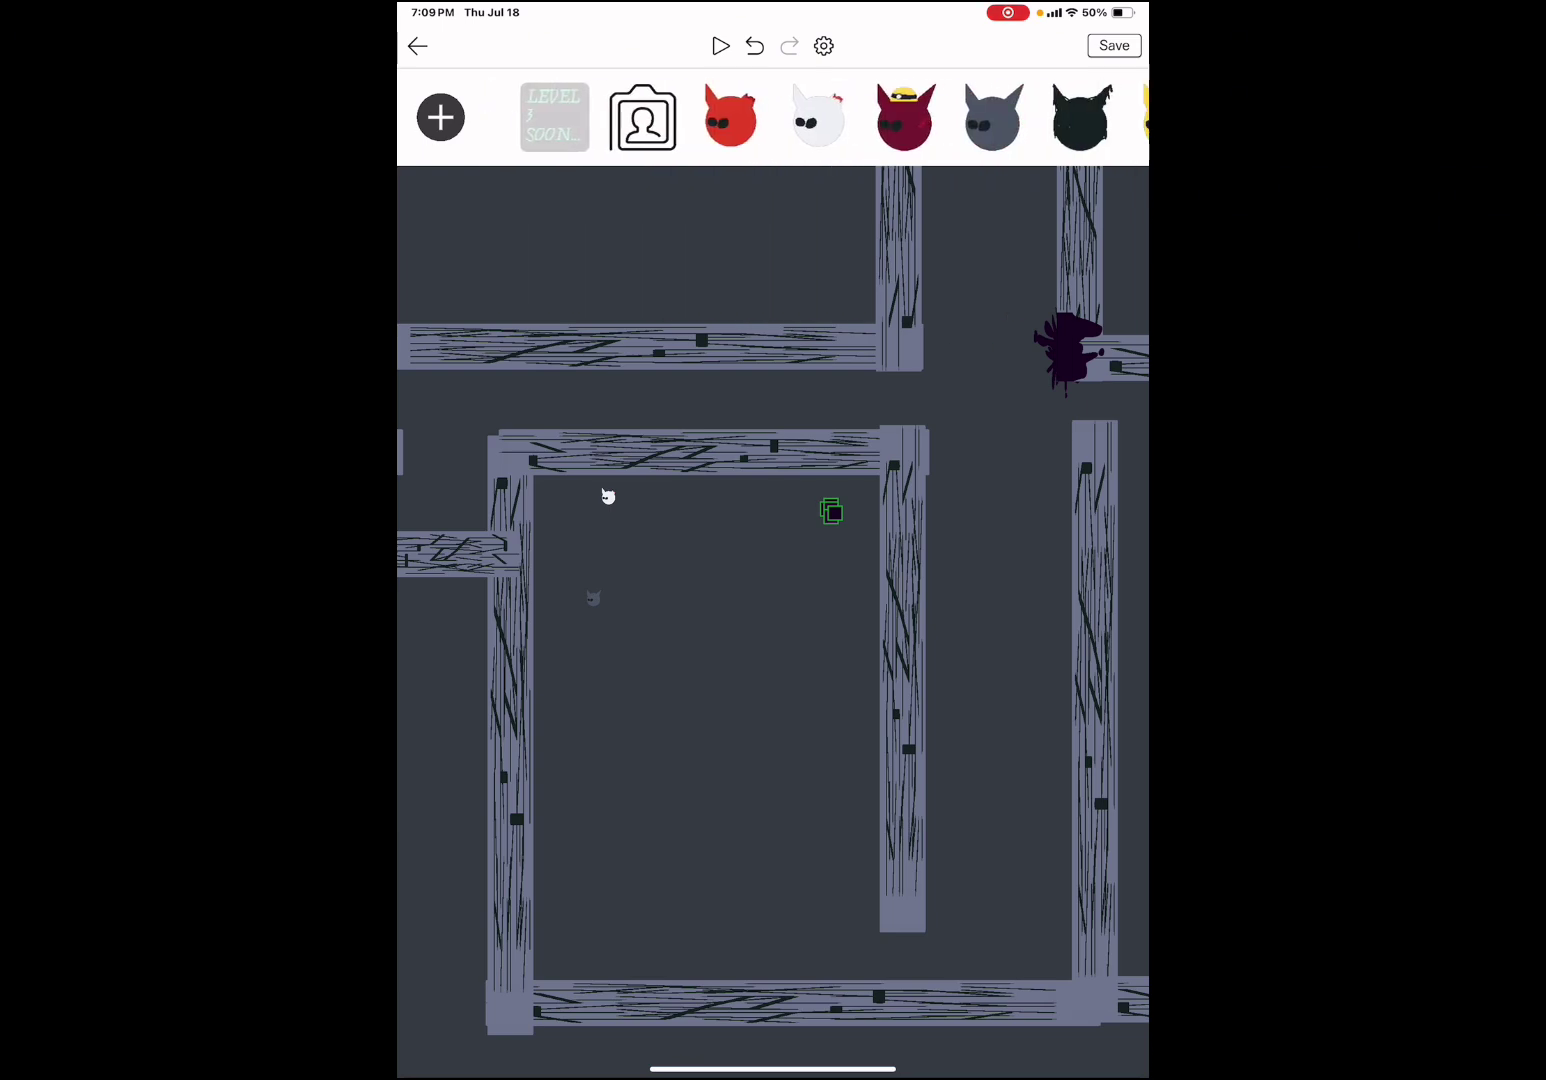
scroll(773, 118, "right", 2)
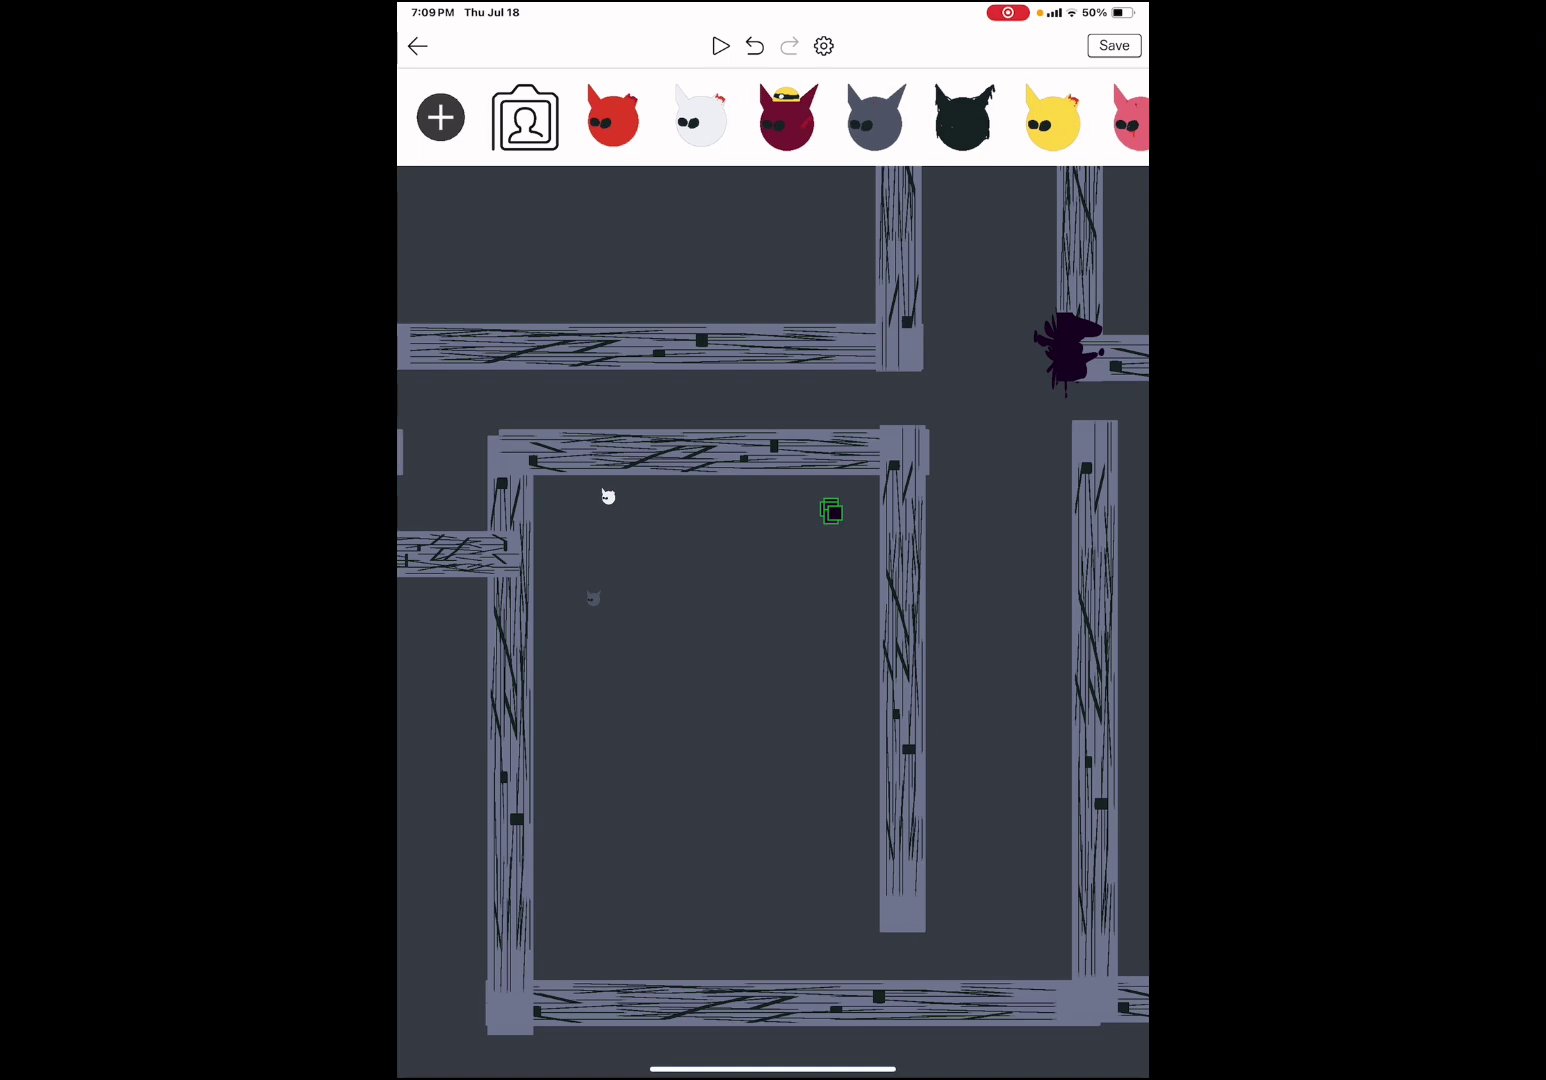
scroll(774, 118, "right", 1)
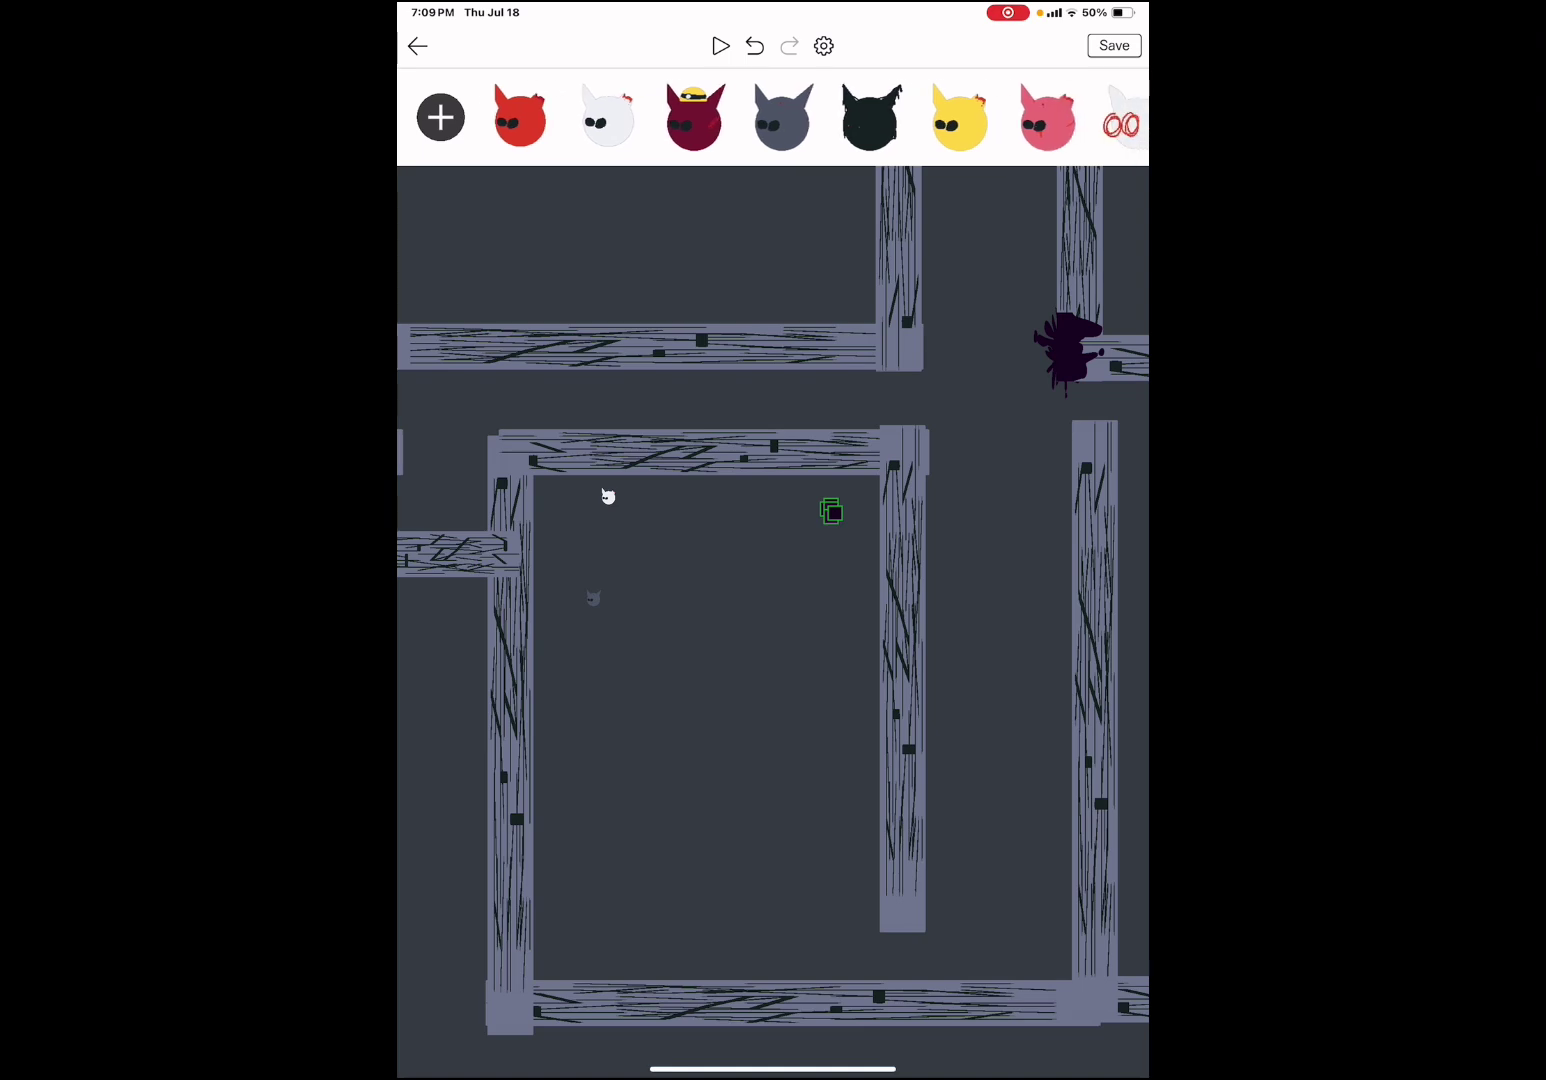
left_click(519, 117)
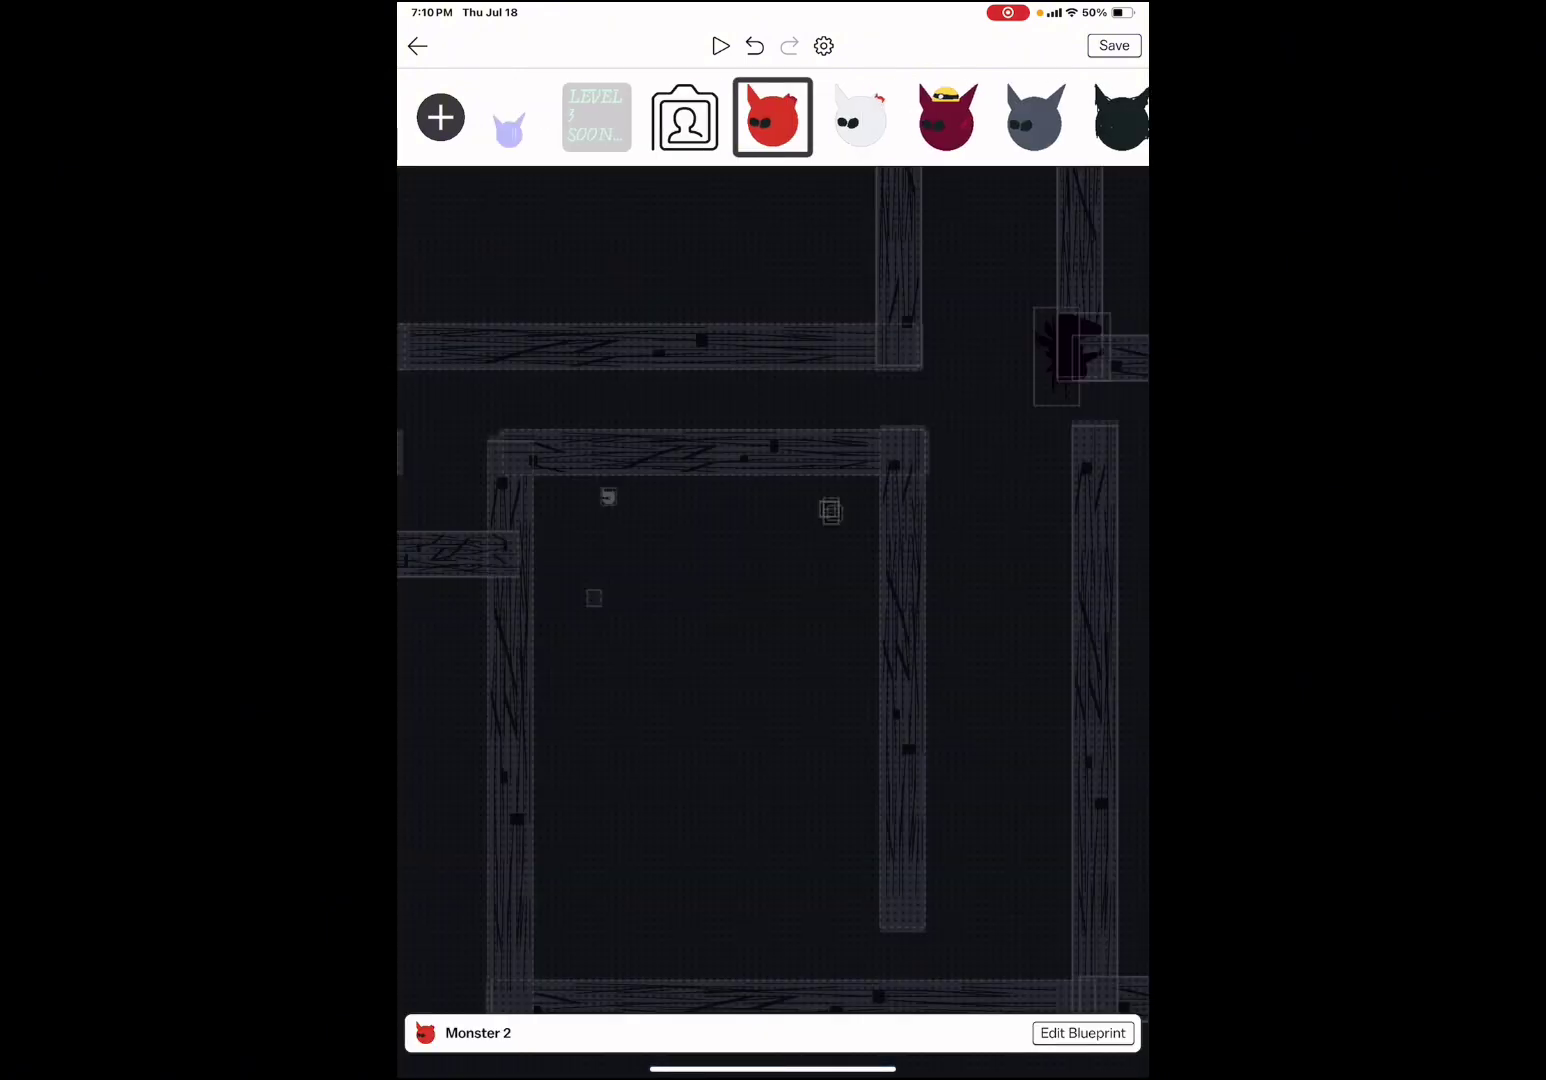
left_click(1083, 1033)
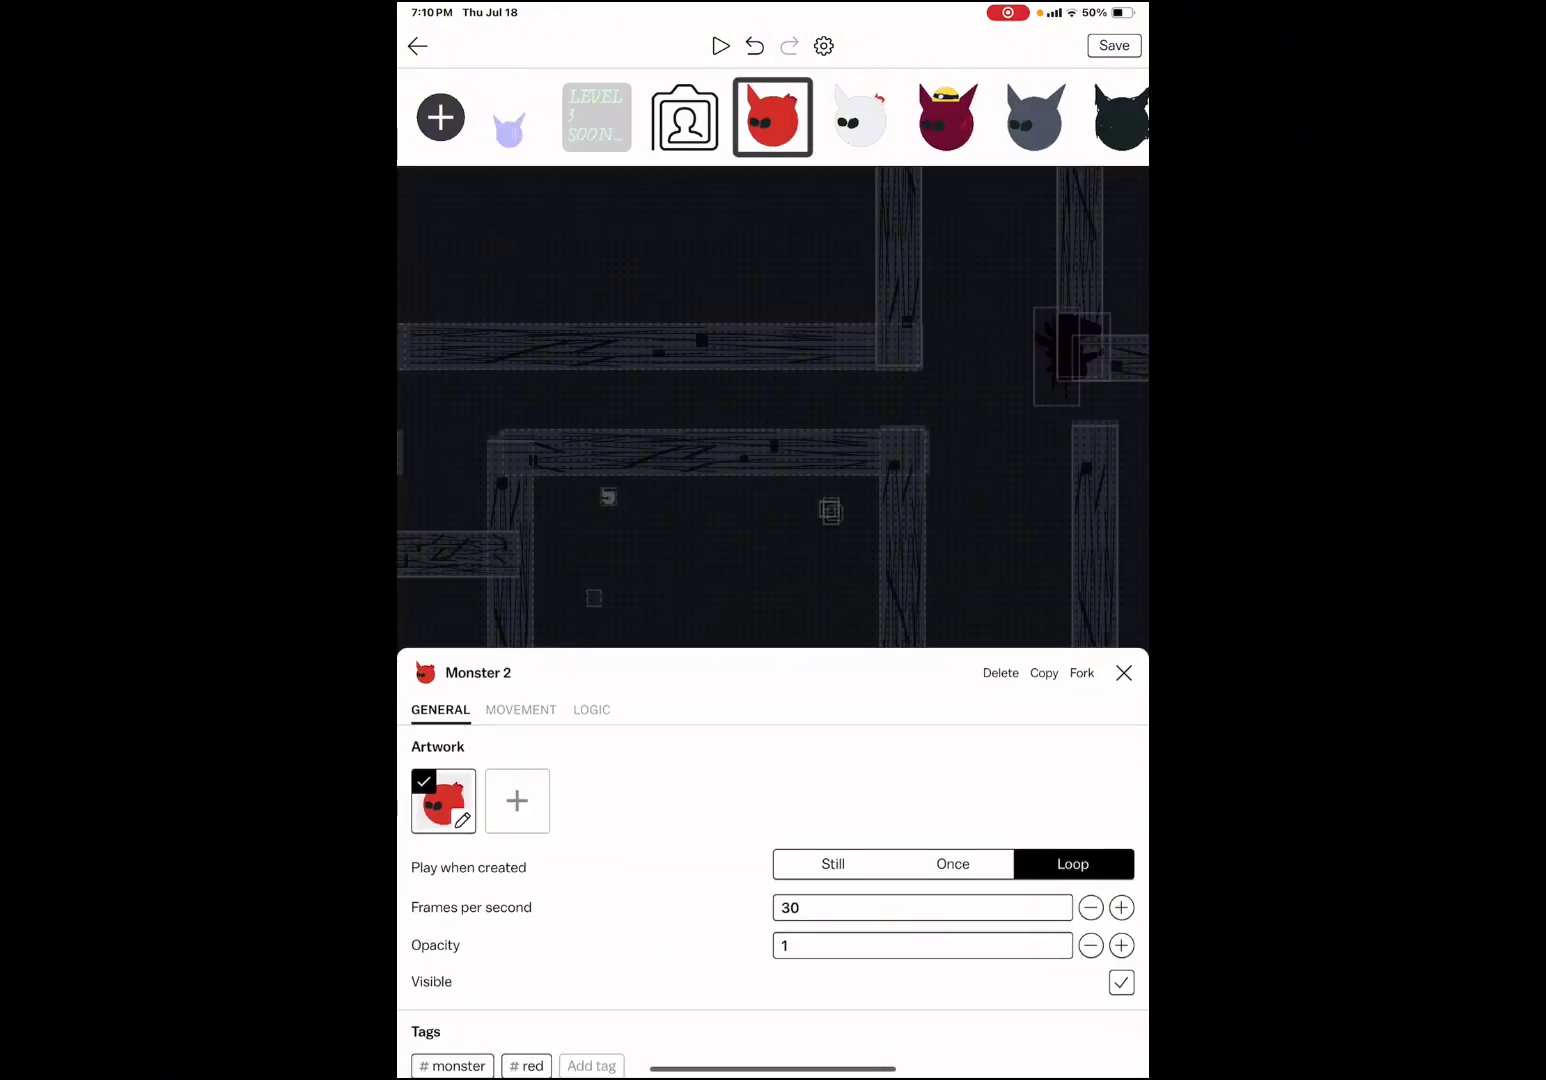
scroll(773, 893, "down", 3)
left_click(860, 117)
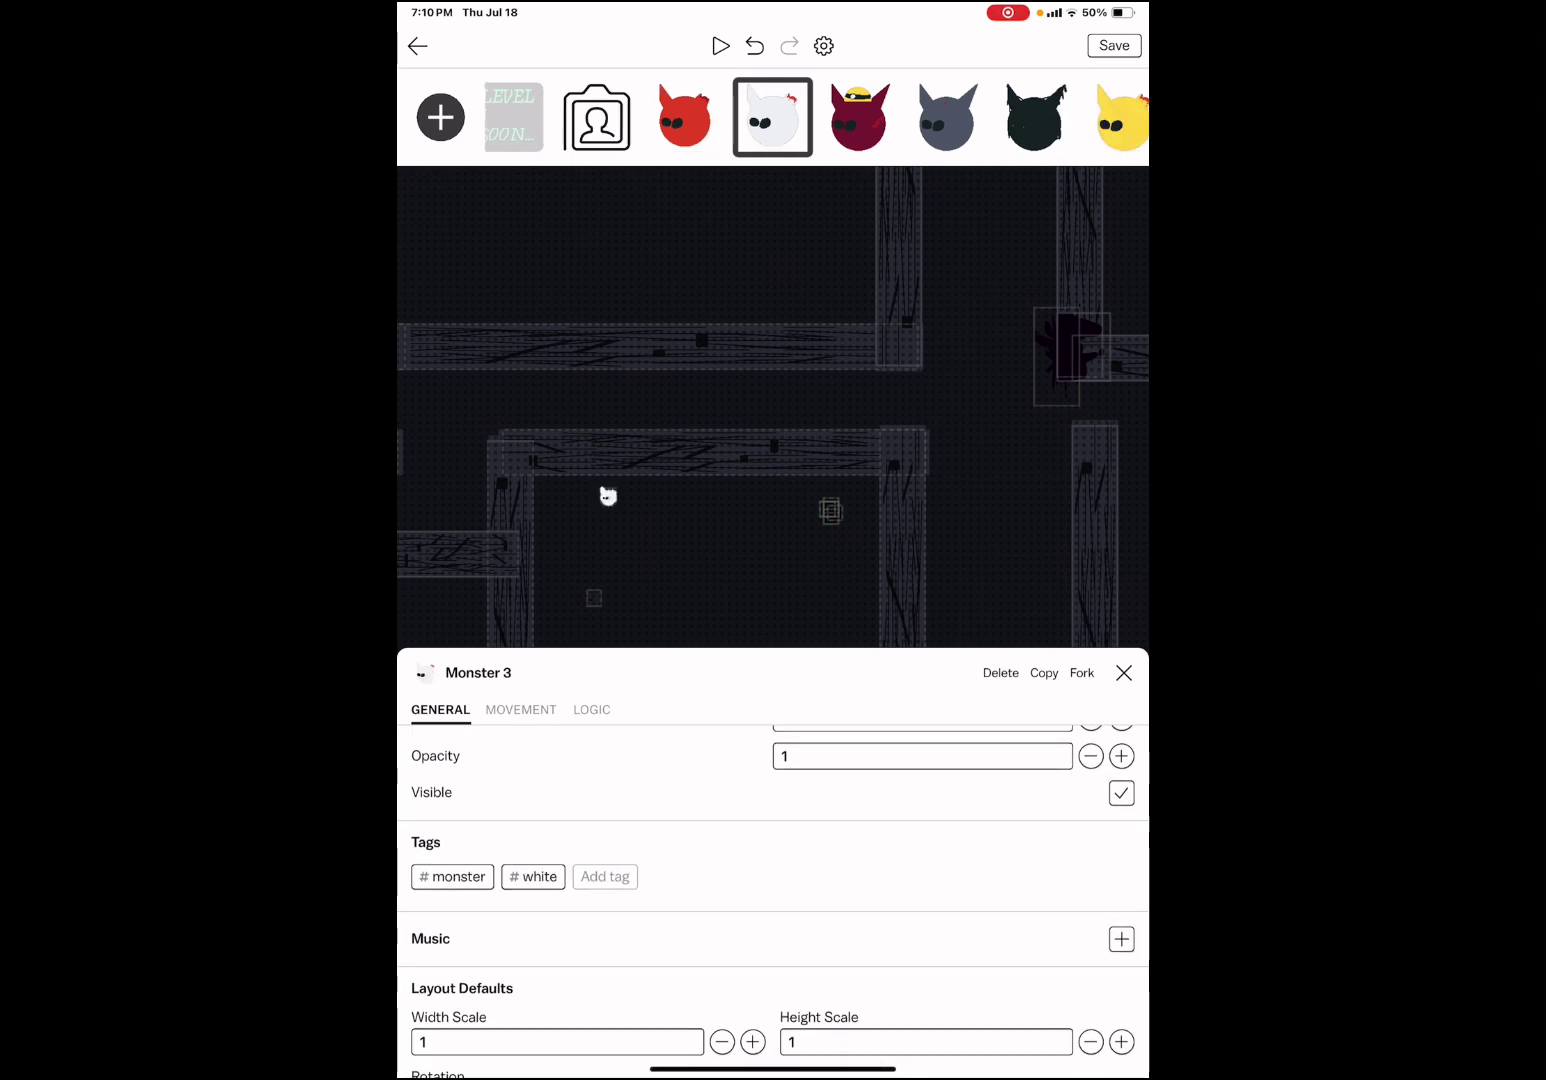
left_click(861, 117)
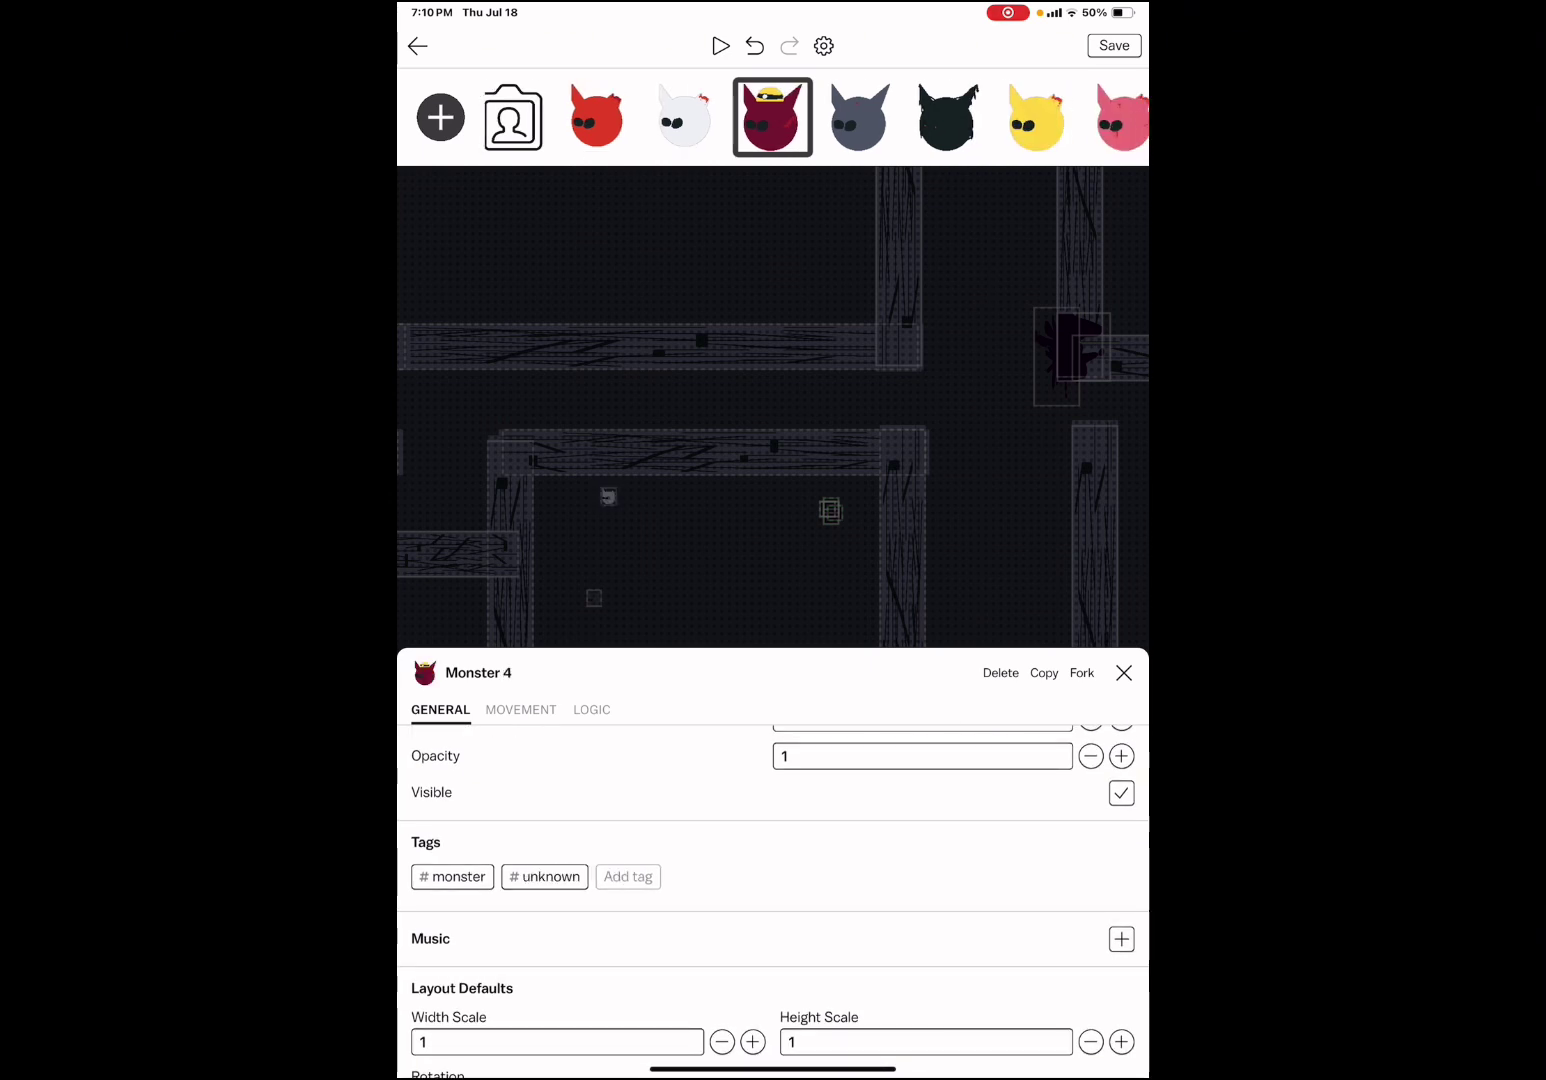
left_click(860, 118)
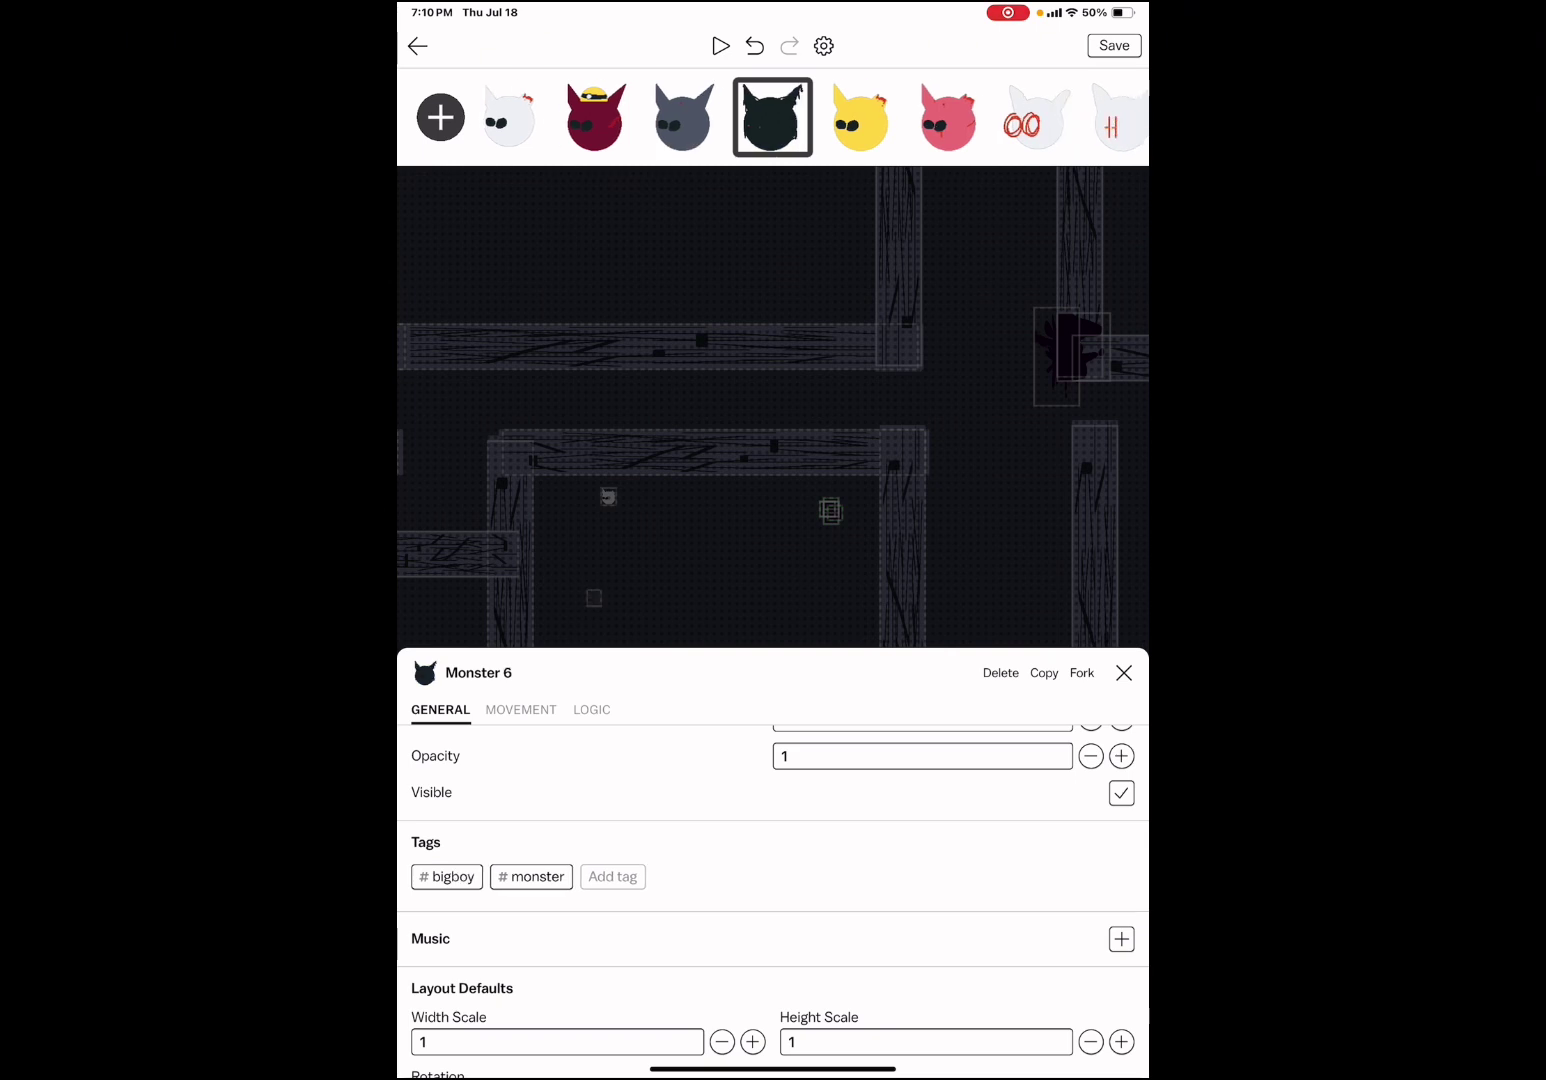
left_click(860, 117)
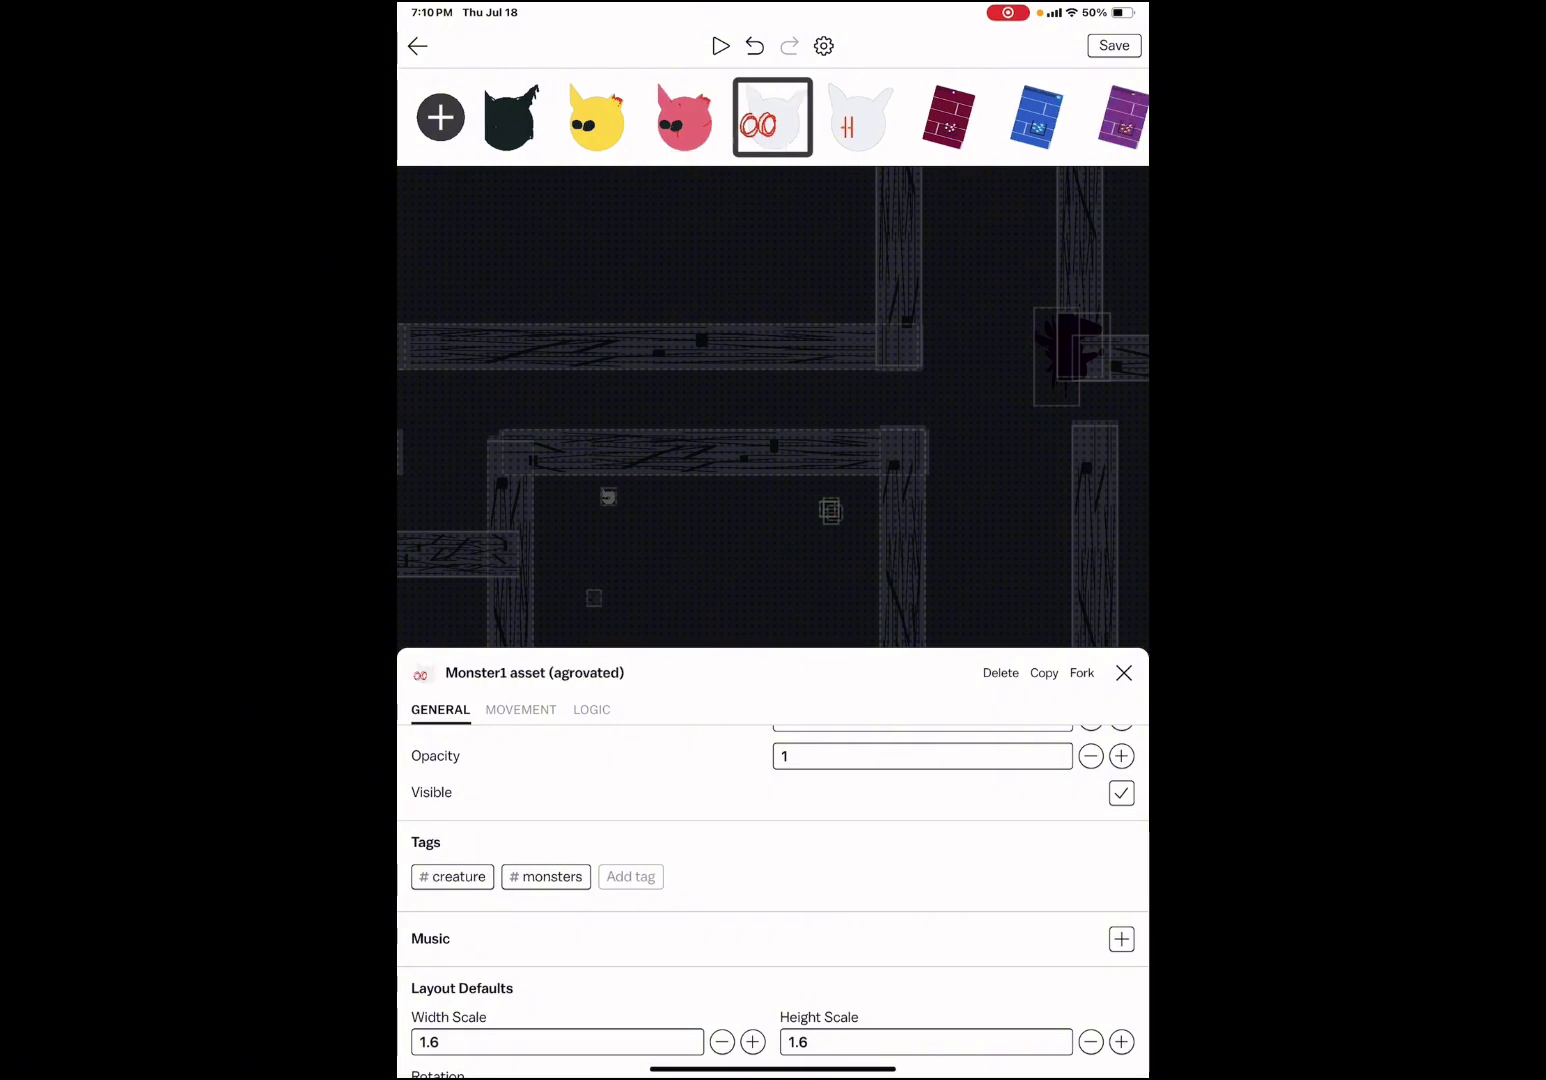
left_click(860, 117)
left_click(683, 117)
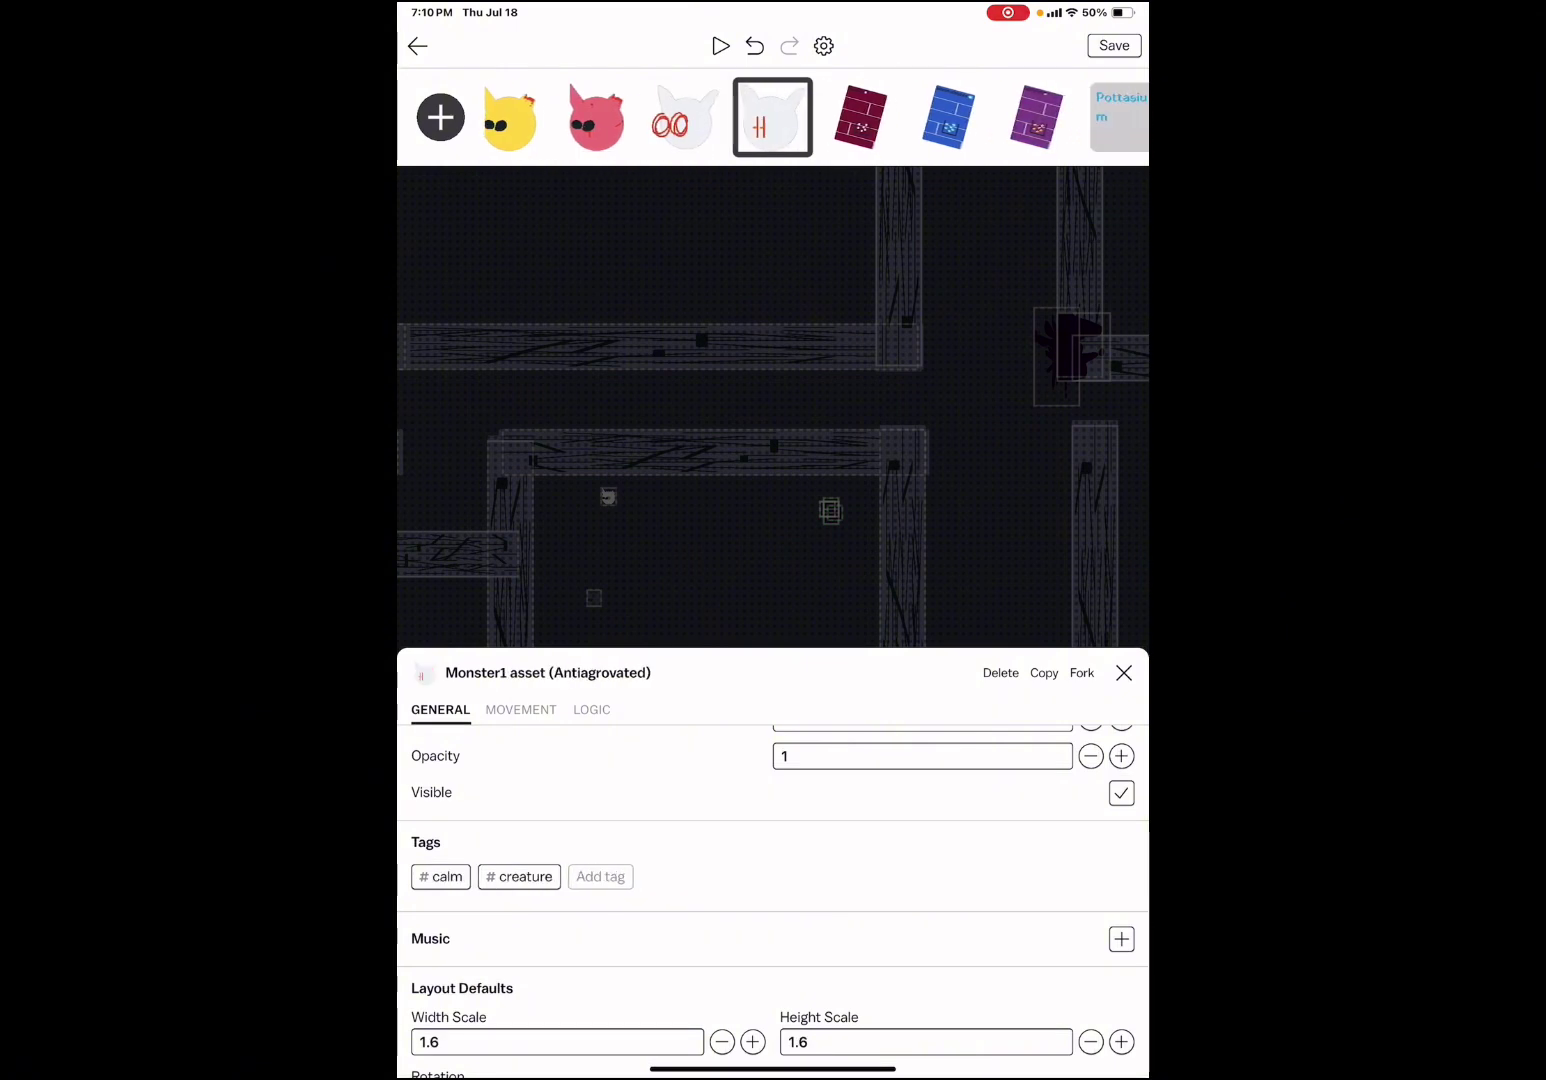
left_click(1123, 673)
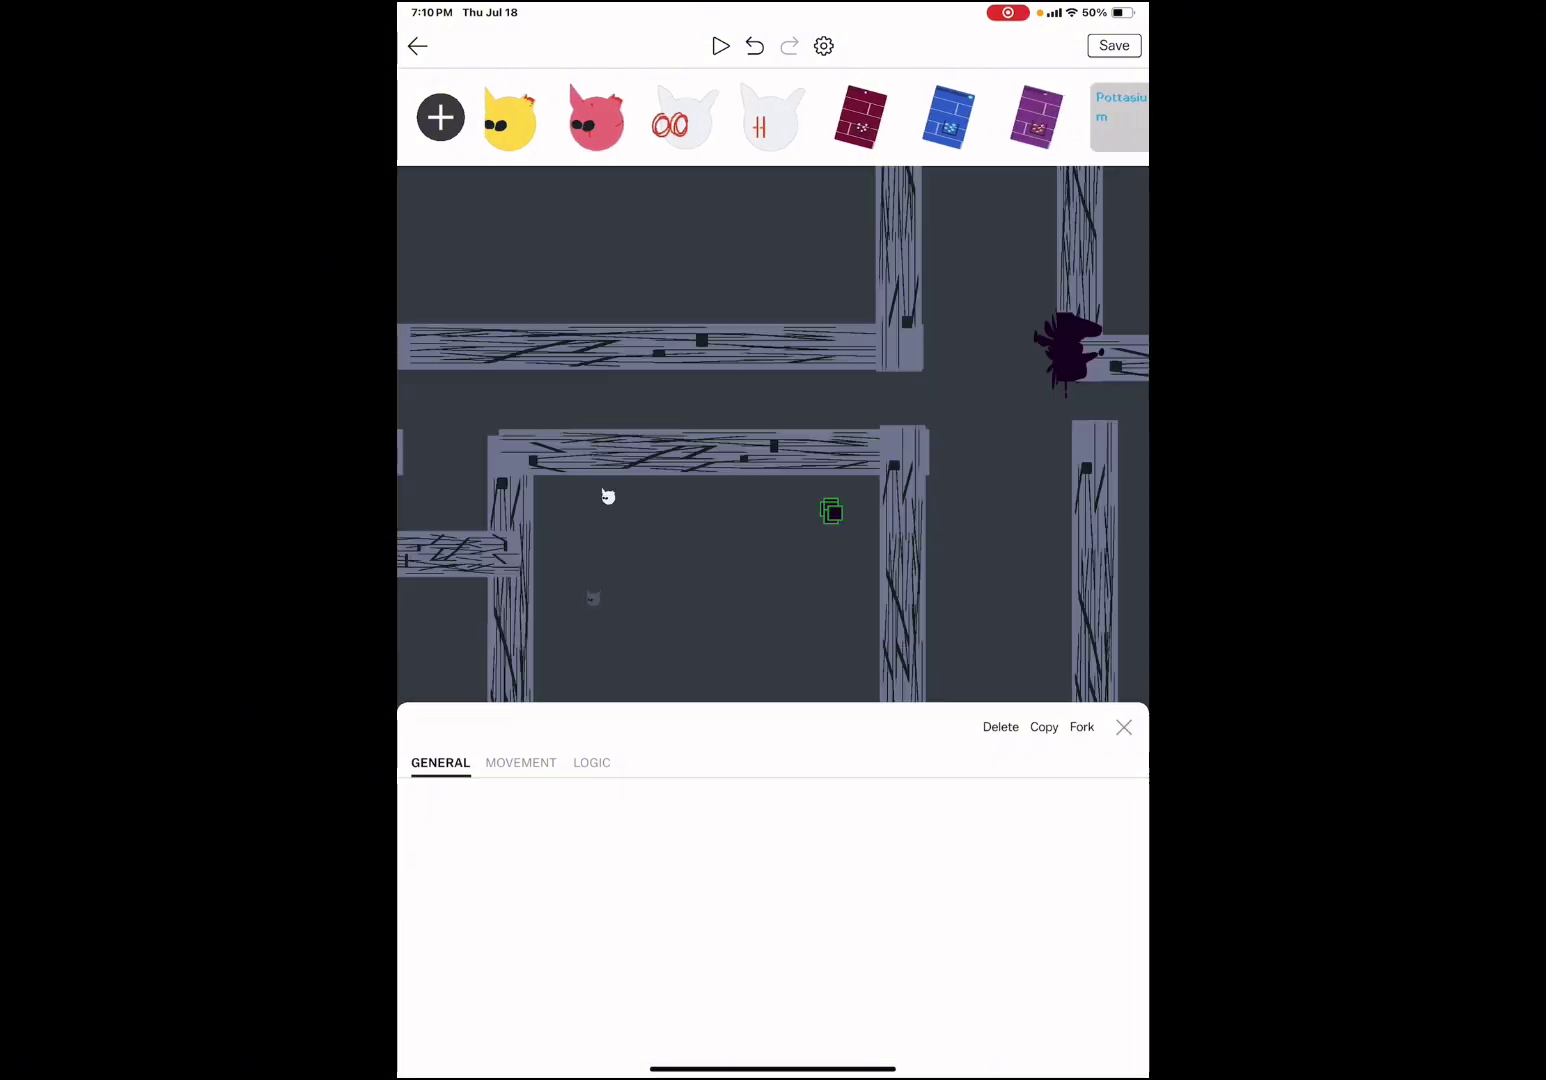
mouse_move(544, 423)
left_mouse_down()
mouse_move(1075, 809)
mouse_move(608, 682)
left_mouse_up()
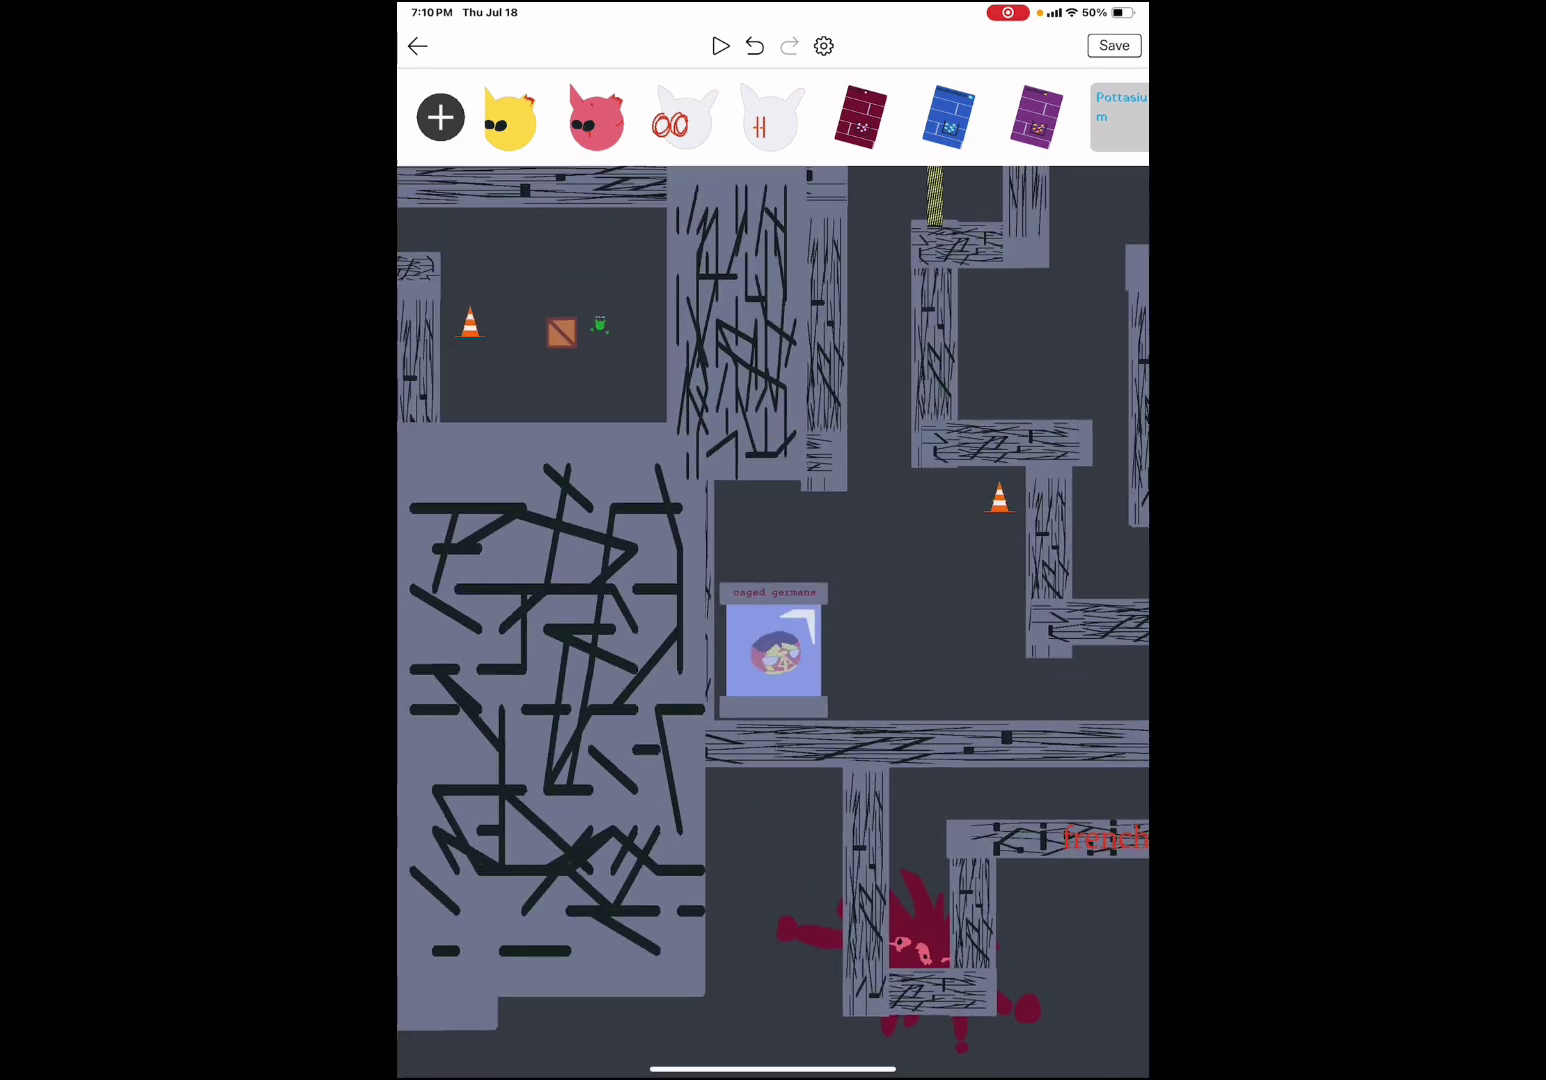
left_click_drag(604, 363, 635, 832)
left_click_drag(605, 423, 617, 707)
scroll(915, 717, "up", 5)
scroll(915, 716, "up", 5)
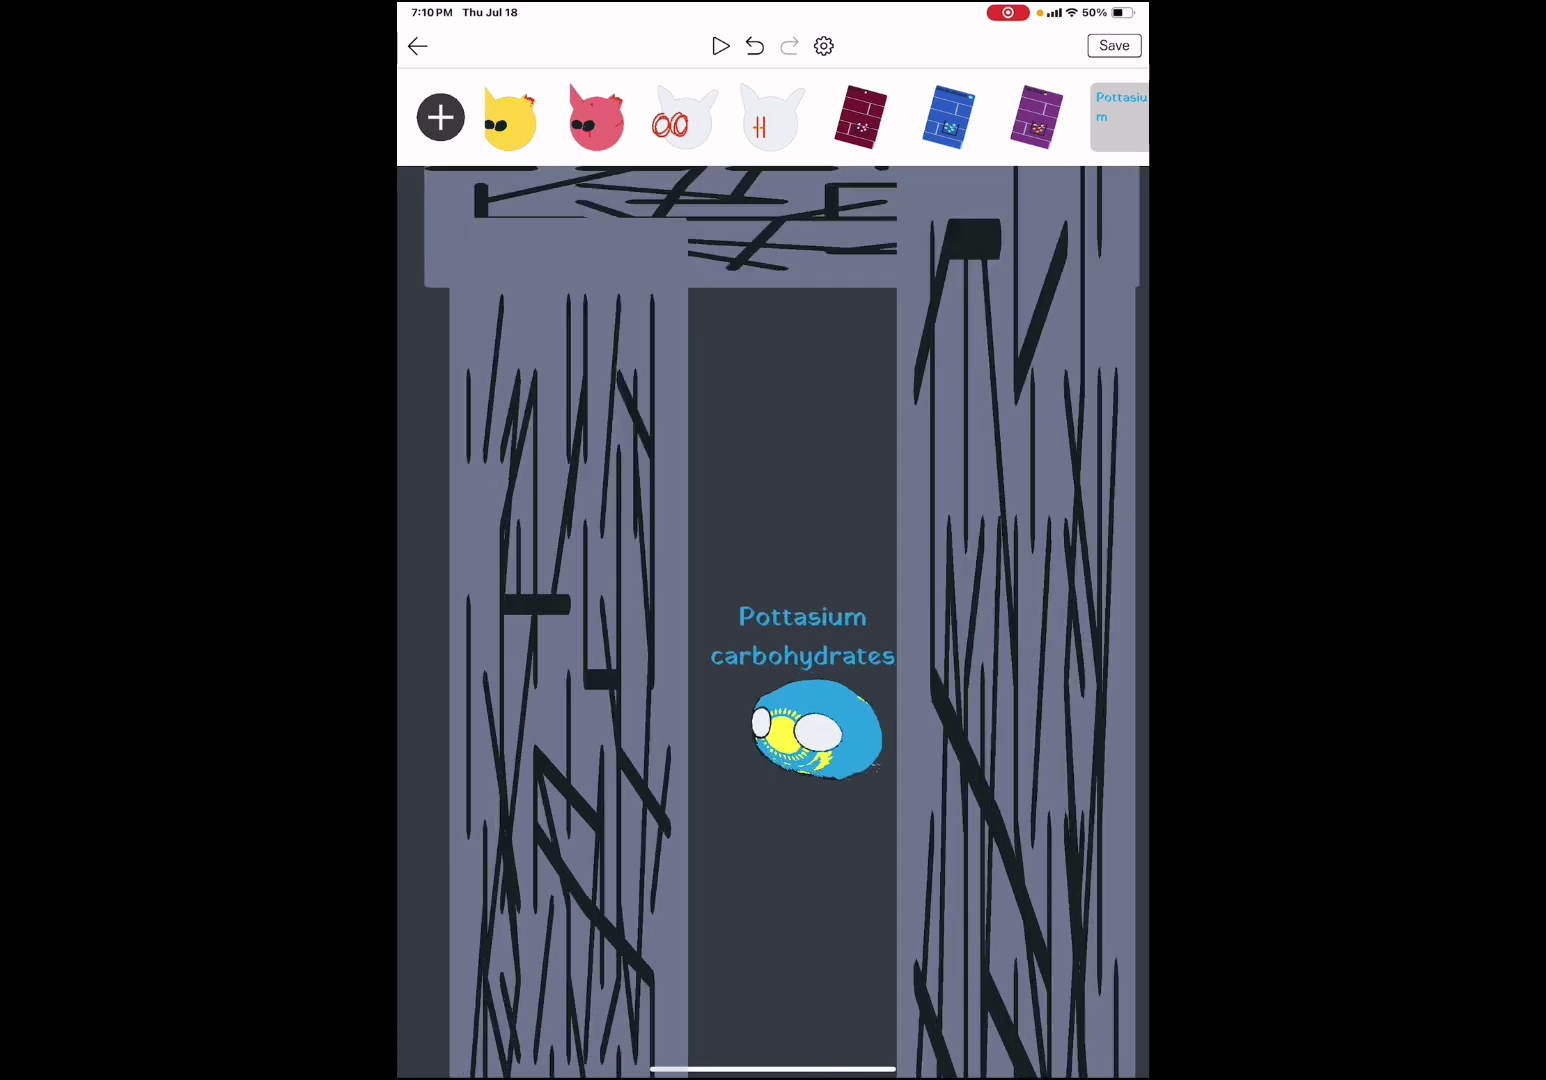